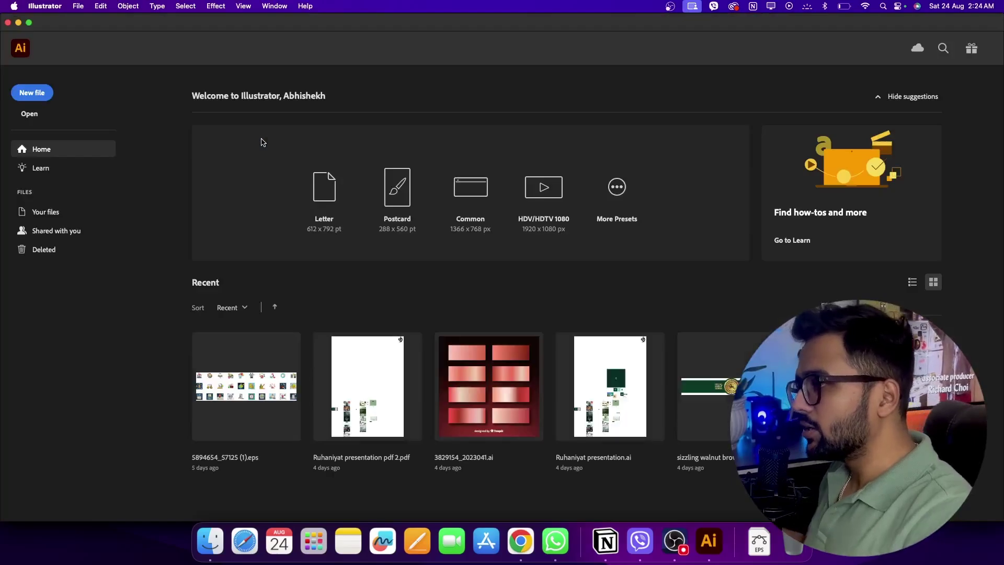
Create a new document with a square artboard and draw a square in its upper-left area.
click(44, 97)
key(Return)
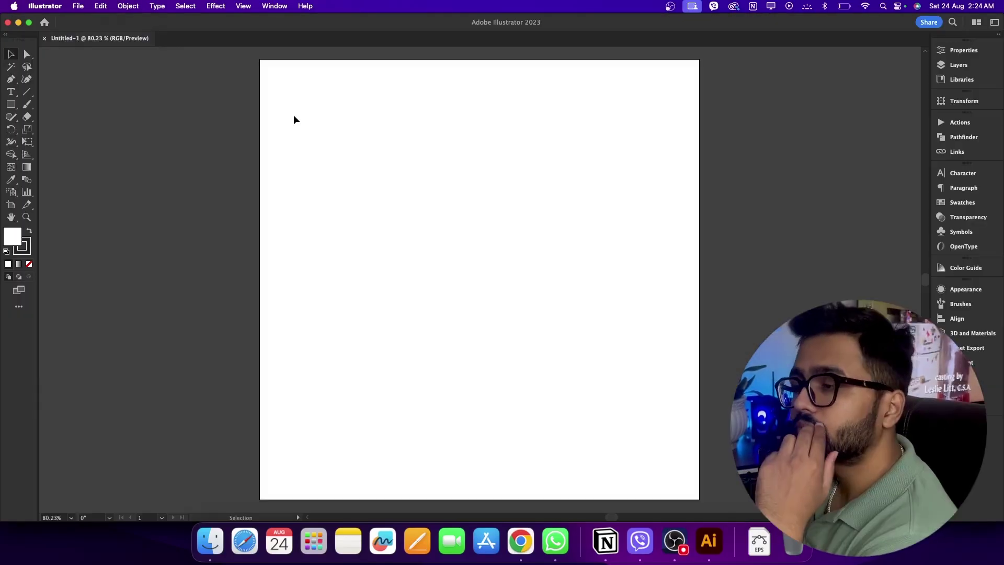
key(l)
drag(333, 138, 476, 280)
key(v)
key(x)
key(x)
key(x)
key(x)
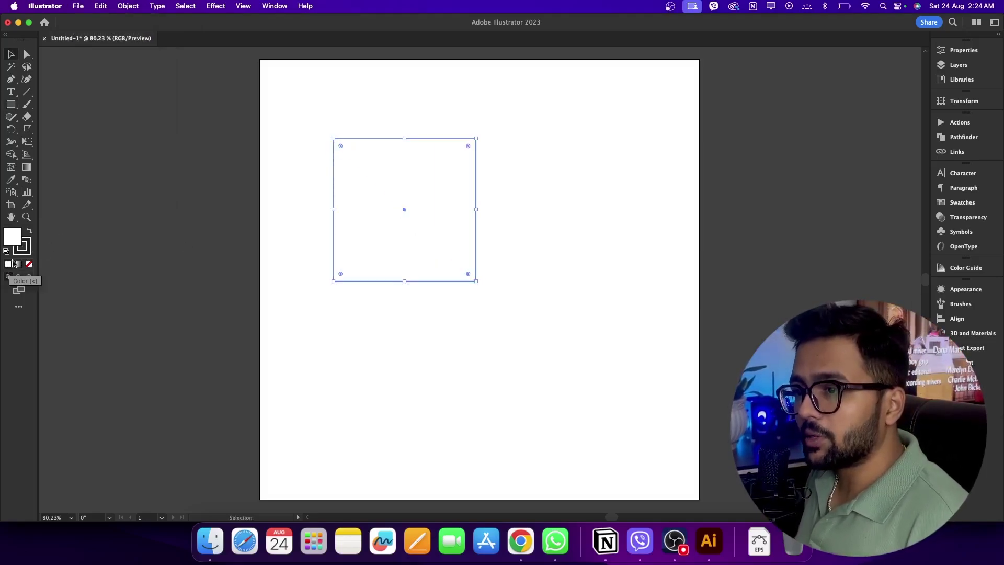
Fill the square with black and remove its stroke.
double_click(12, 235)
click(542, 326)
click(674, 201)
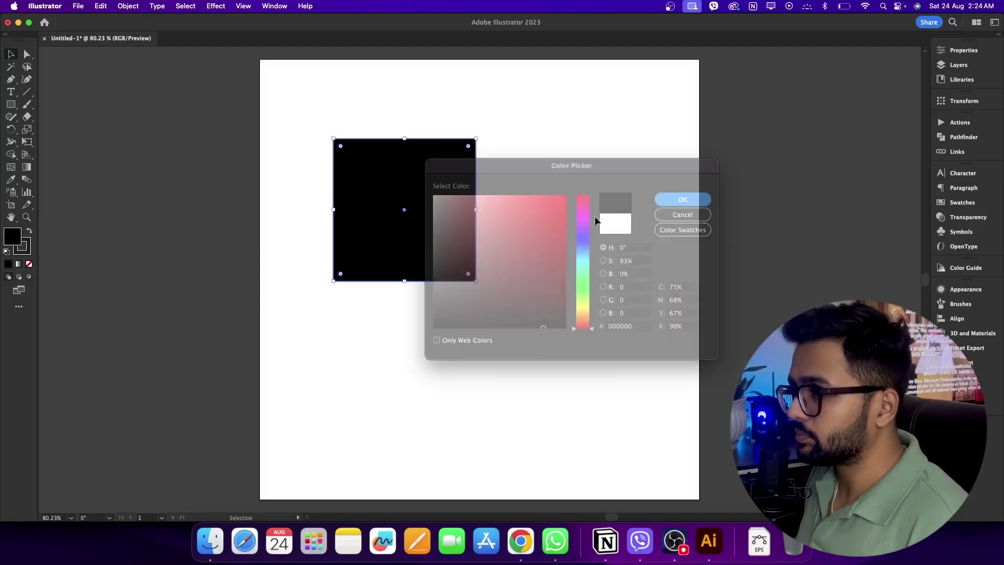
click(30, 267)
click(223, 280)
Draw a red (e82828) circle without stroke and centre it on the square's lower-right corner.
key(l)
drag(411, 226, 508, 312)
key(v)
double_click(12, 235)
click(544, 207)
click(689, 202)
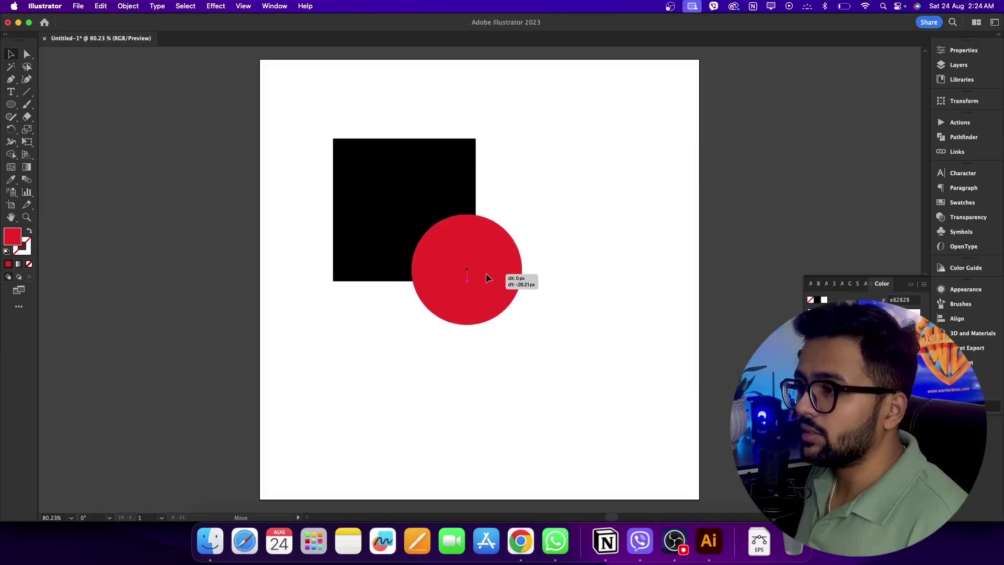
click(534, 207)
mouse_move(475, 259)
mouse_down()
mouse_move(493, 268)
mouse_move(484, 269)
mouse_up()
drag(600, 298, 476, 227)
key(shift+m)
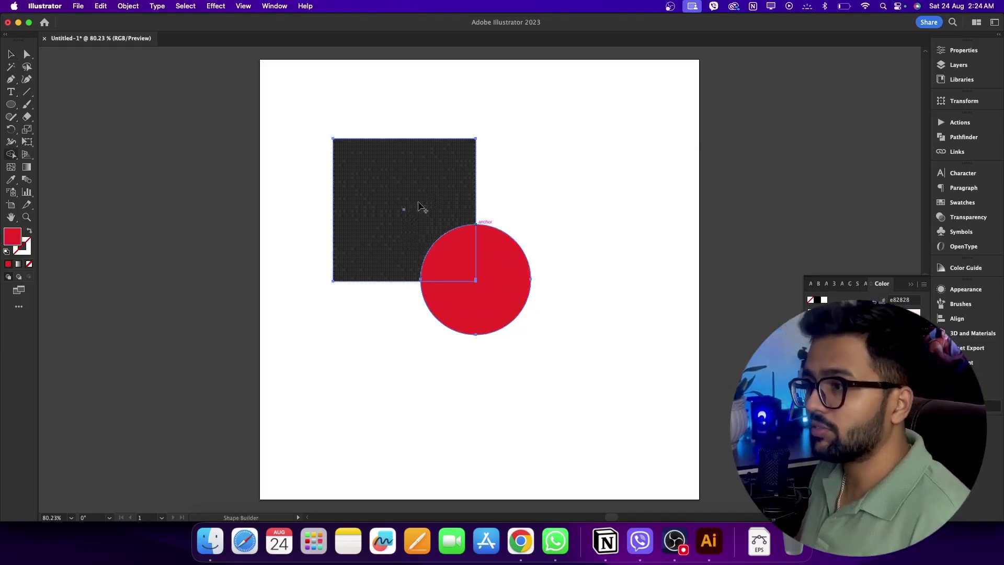
key(v)
click(572, 187)
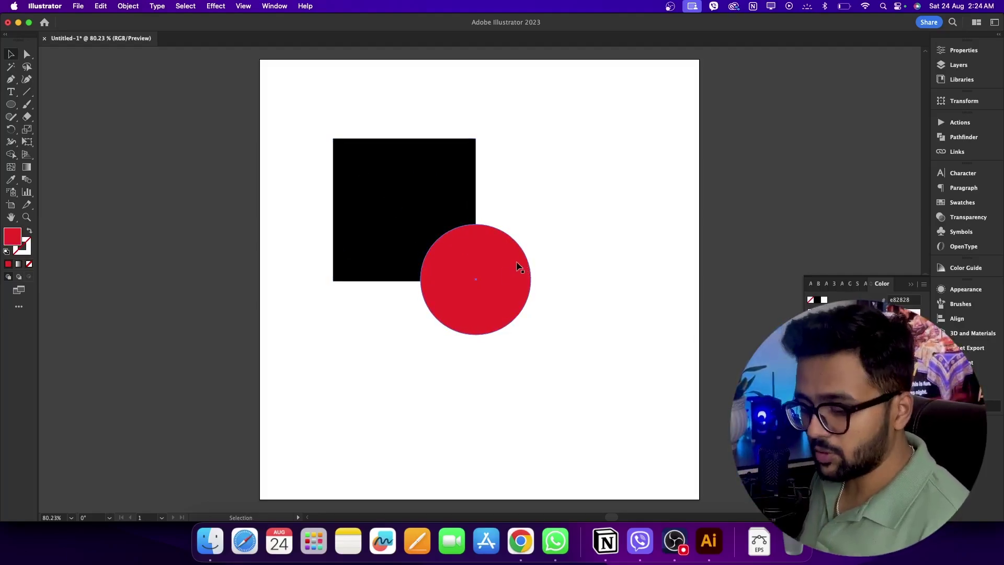
Add a point text with a first name below the square and circle.
drag(526, 272, 533, 279)
key(t)
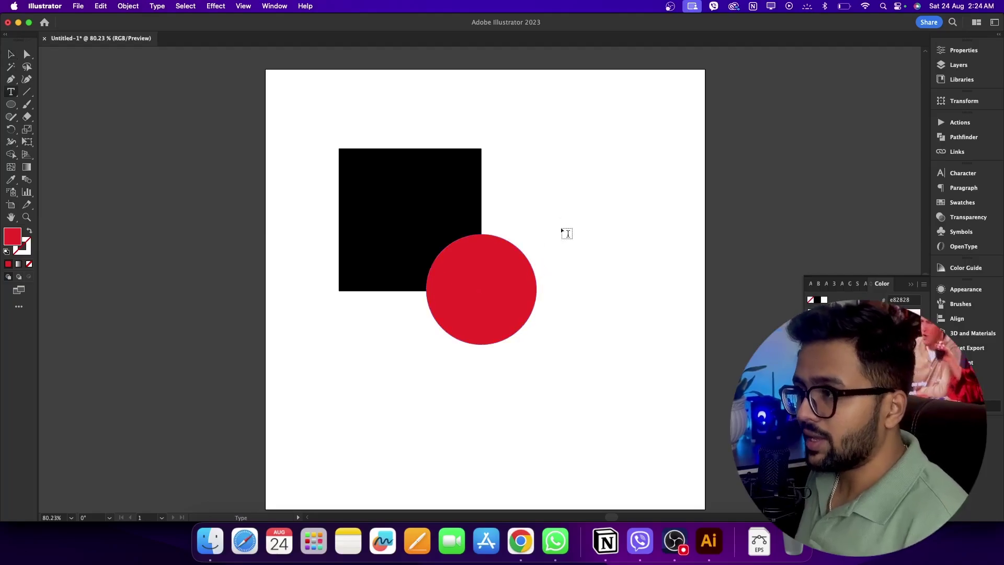
click(421, 387)
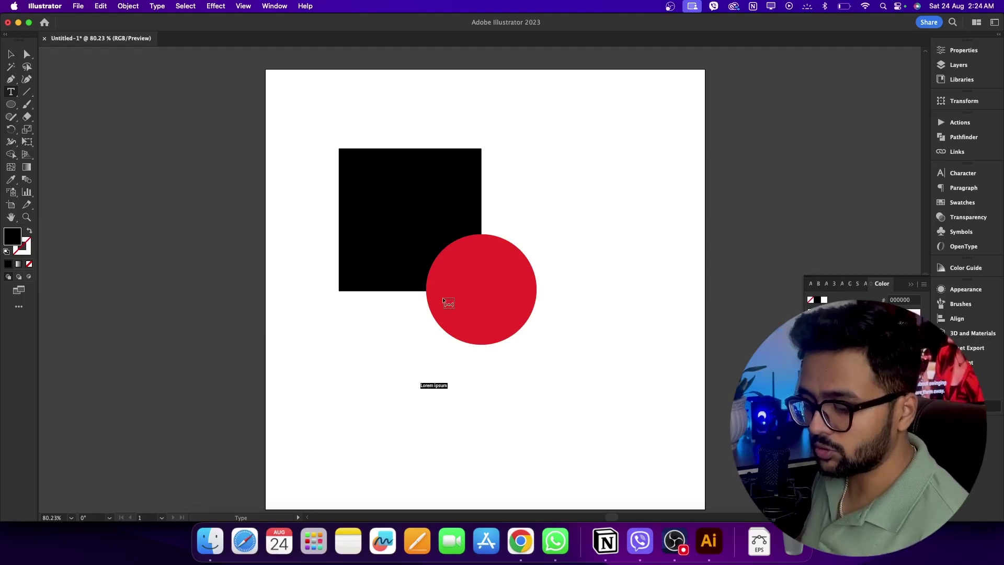
text(a)
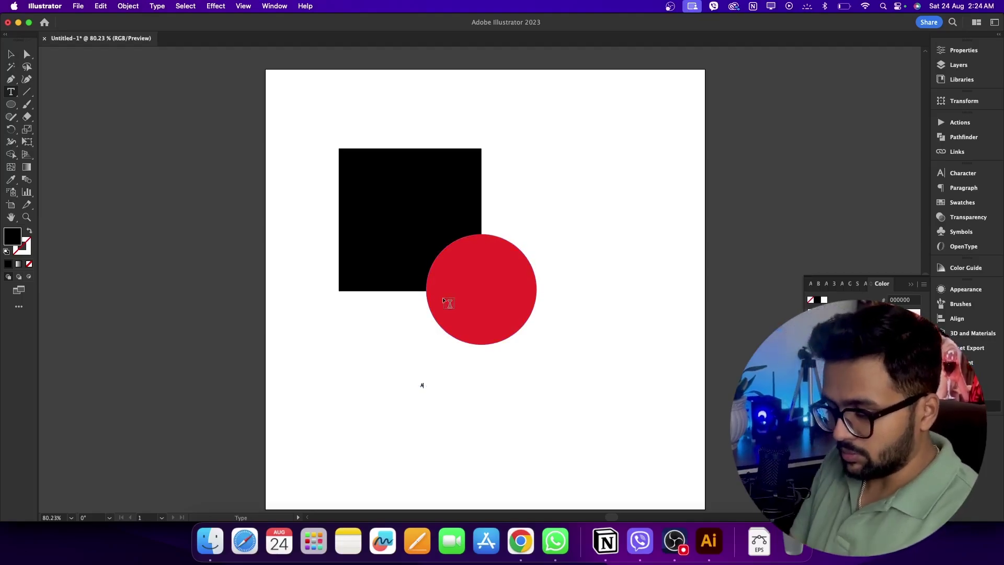
text(bhishekh)
Set the font of the name text to Desire Pro.
key(super+a)
key(super+t)
click(848, 184)
text(des)
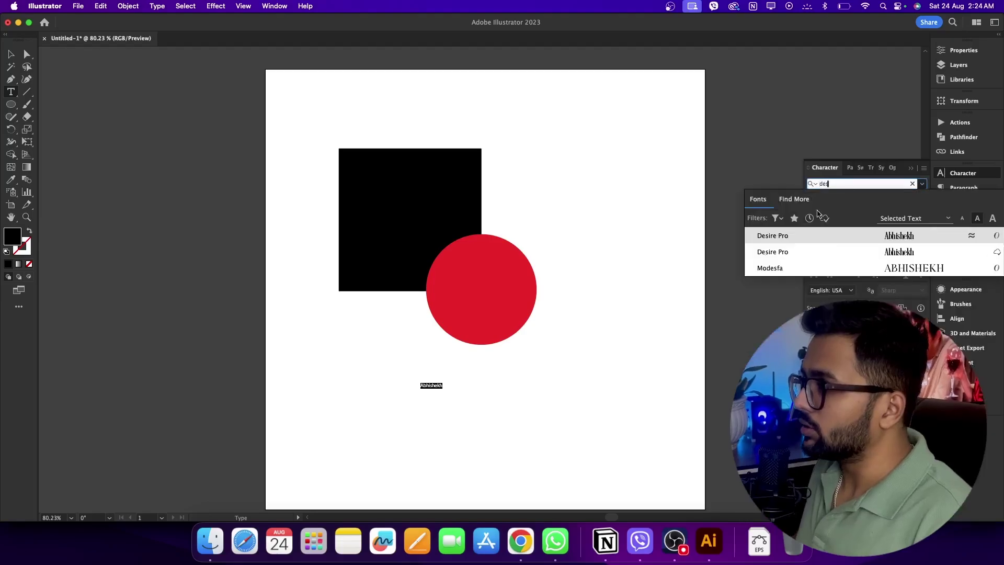
click(793, 235)
key(Escape)
Enlarge the name text to about 165 pt and position it centrally below the shapes.
drag(436, 390, 530, 443)
drag(463, 377, 483, 405)
click(609, 424)
drag(611, 428, 612, 385)
Convert the name text to outlines and ungroup its letters.
click(509, 361)
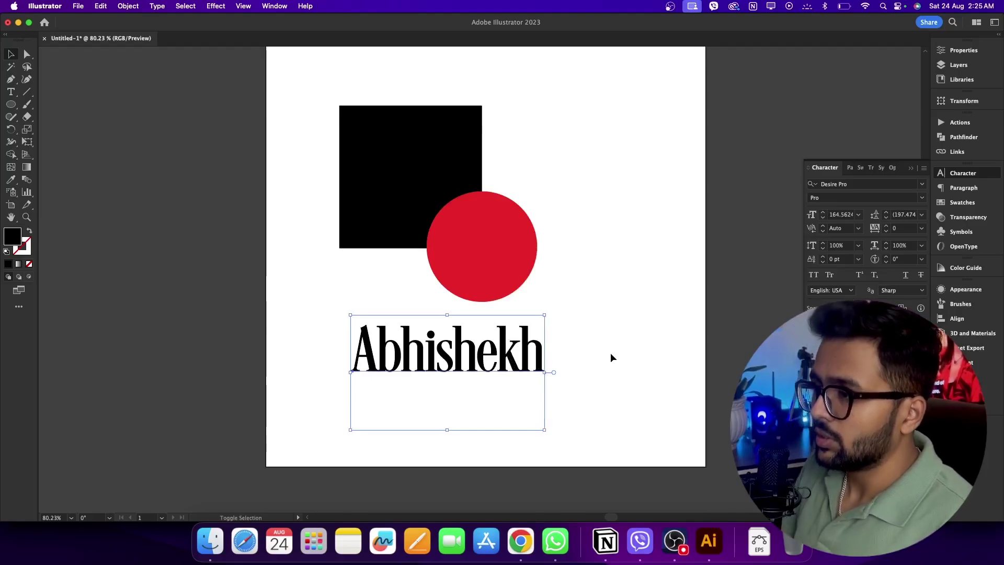
key(super+shift+o)
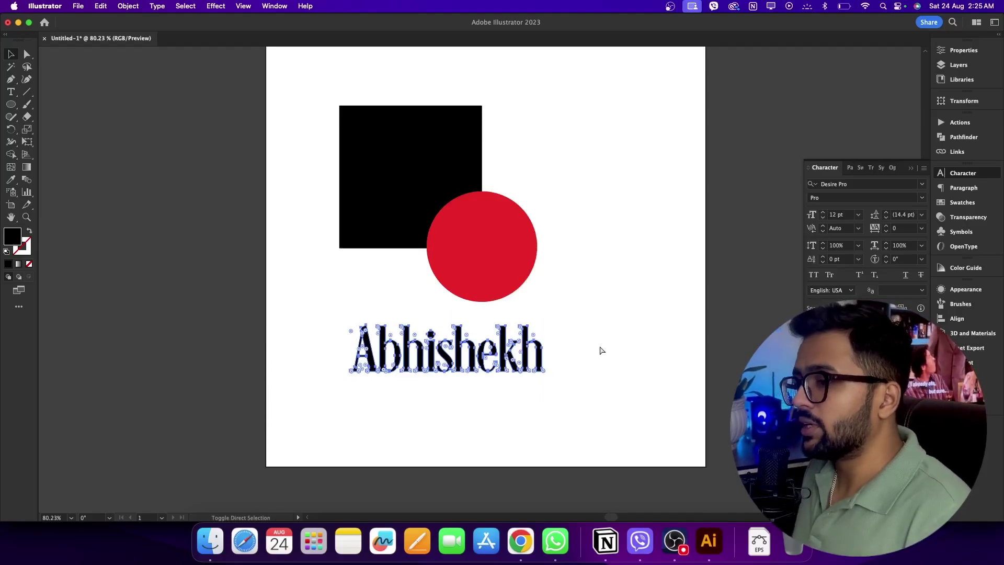
key(super+shift+g)
click(608, 348)
Try to thicken the crossbar of the letter A with a Paintbrush stroke.
drag(303, 303, 475, 375)
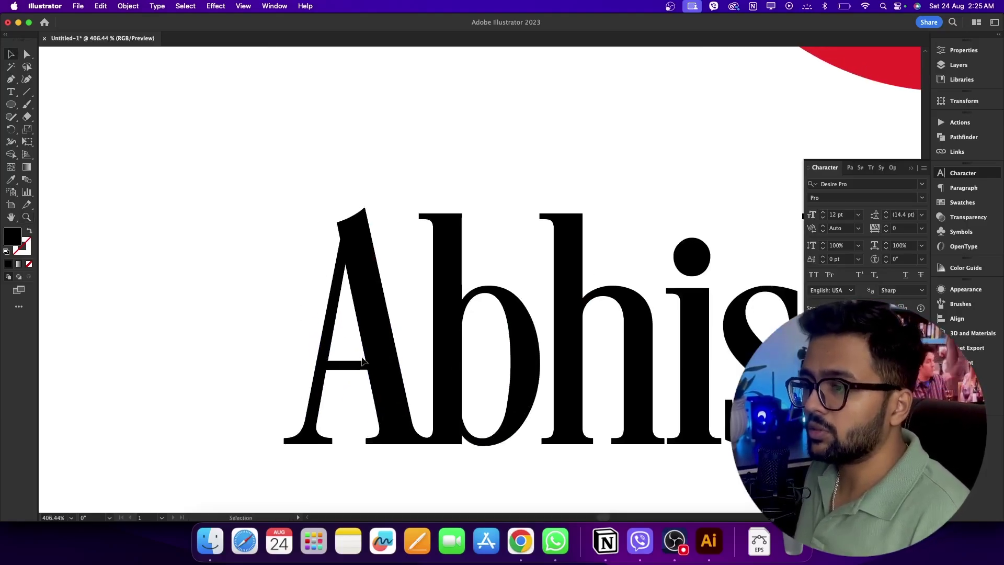
scroll(334, 363, up, 2)
drag(378, 401, 374, 391)
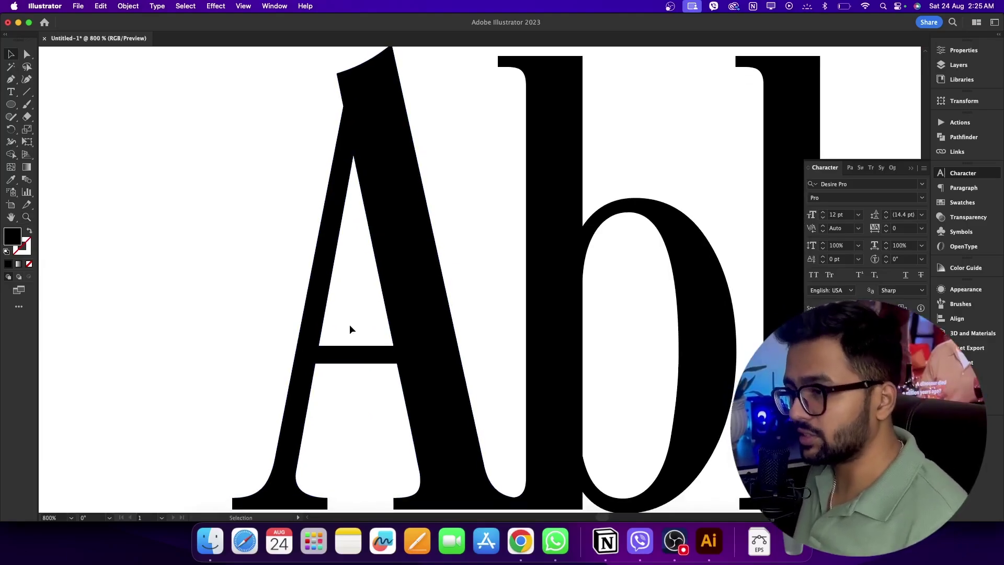
key(b)
drag(319, 355, 390, 353)
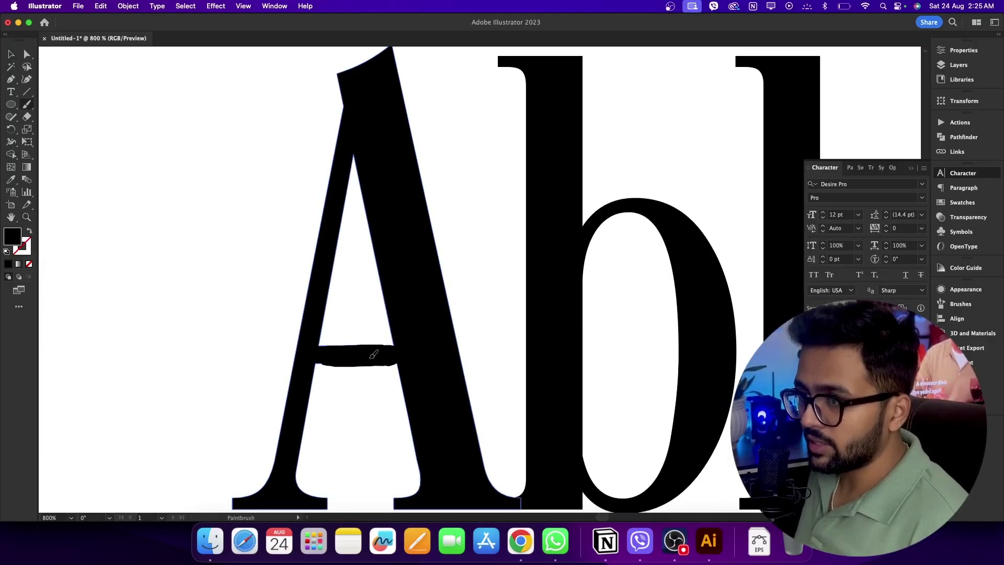
key(super+z)
key(super+shift+a)
Draw a closed five-point shape with a peaked top over the letter A's crossbar using the Pen tool.
key(p)
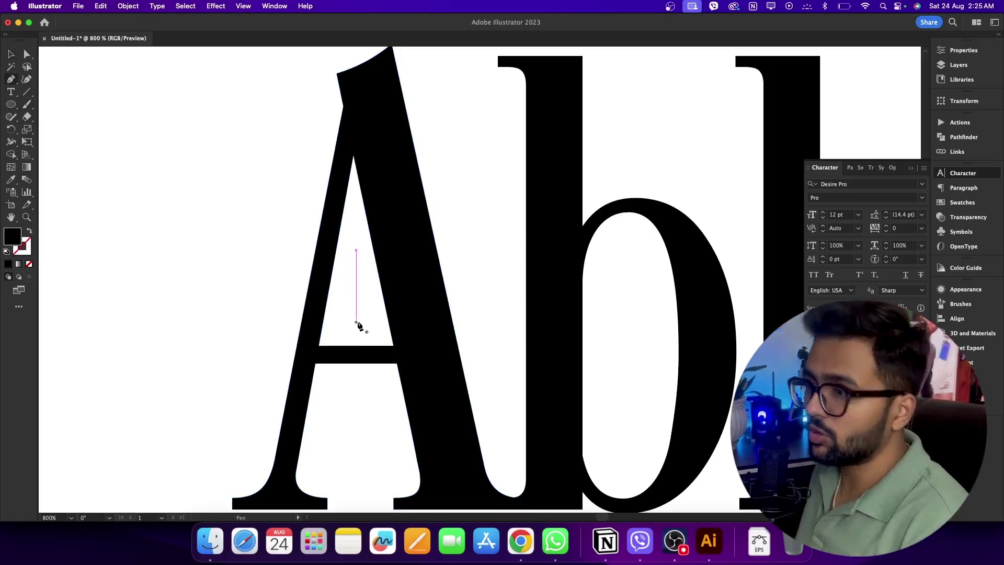
click(356, 321)
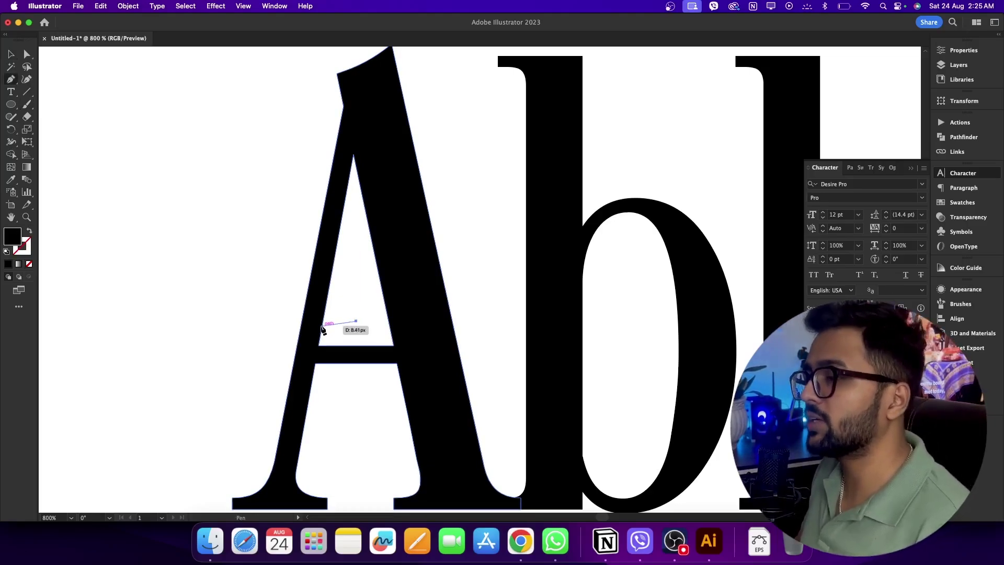
click(322, 329)
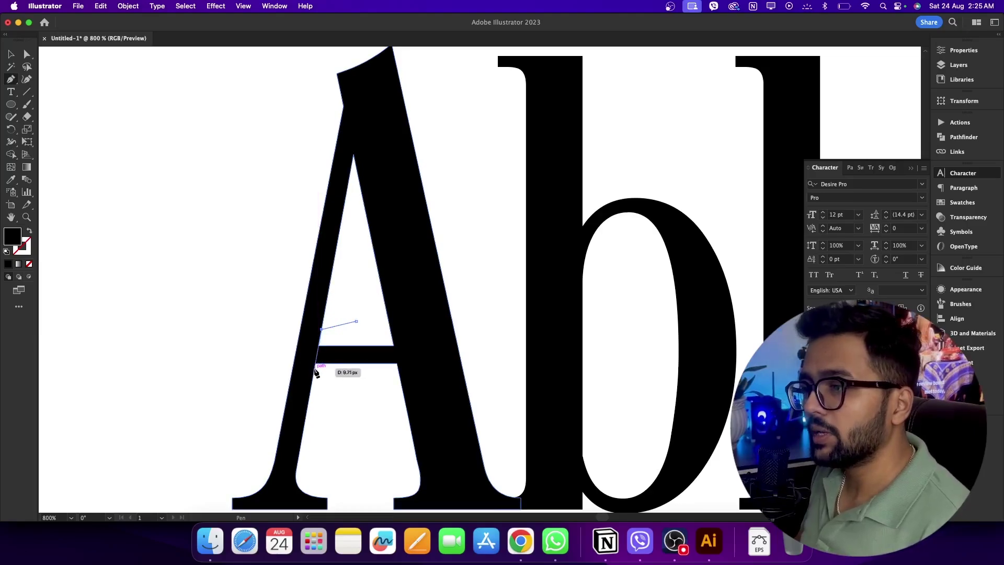
click(314, 370)
click(398, 371)
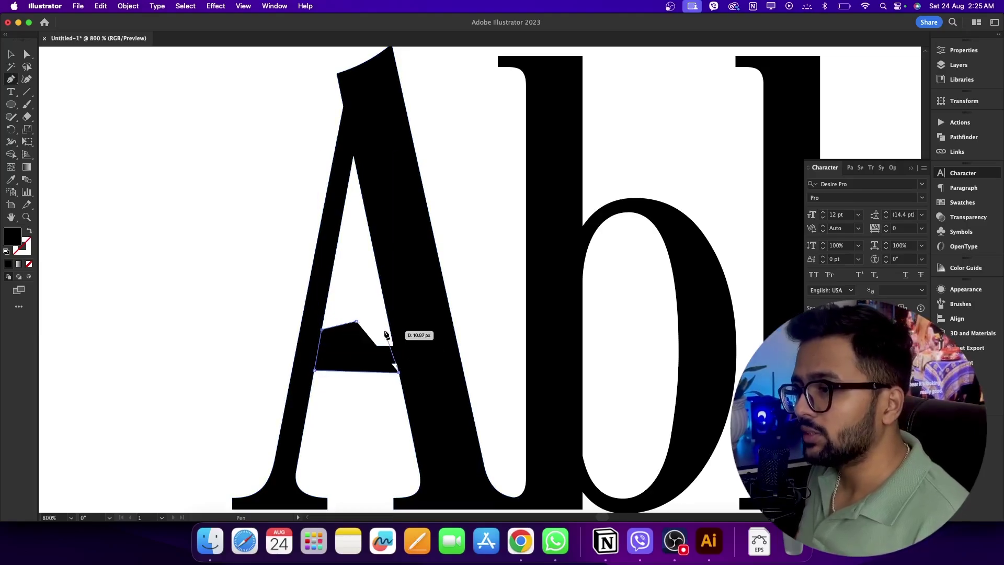
click(389, 329)
click(356, 321)
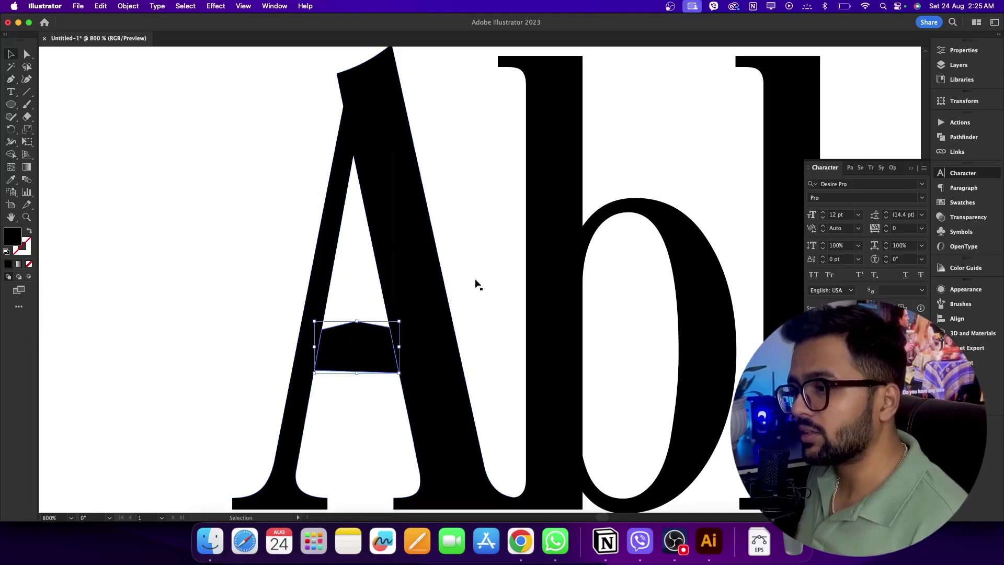
key(v)
click(378, 393)
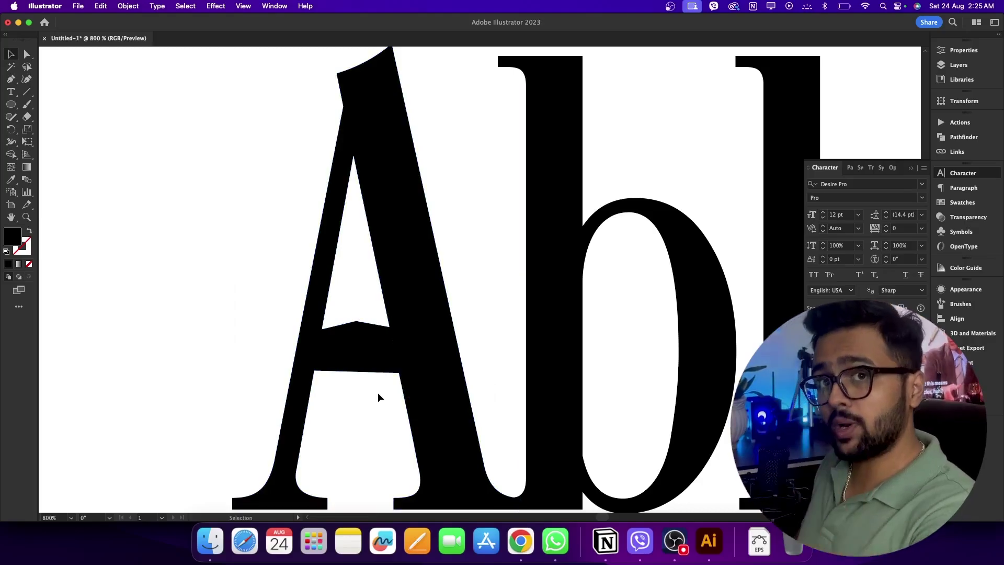
Fill the five-point shape on the letter A's crossbar with red.
click(356, 366)
shift+click(389, 282)
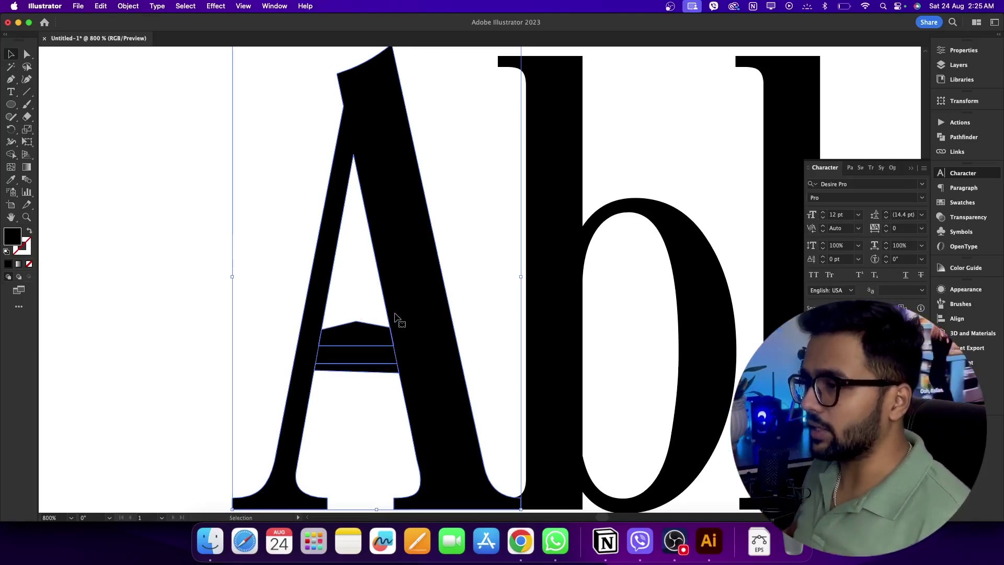
click(358, 336)
double_click(10, 242)
click(563, 223)
key(Return)
Bring the letter A in front of the red crossbar shape.
click(439, 261)
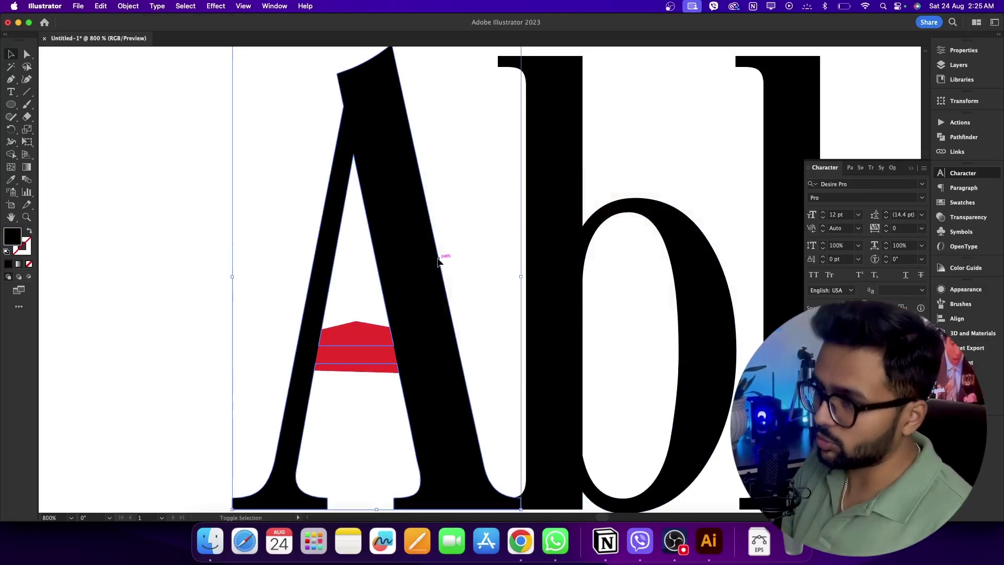
key(super+shift+bracketright)
click(456, 262)
click(358, 333)
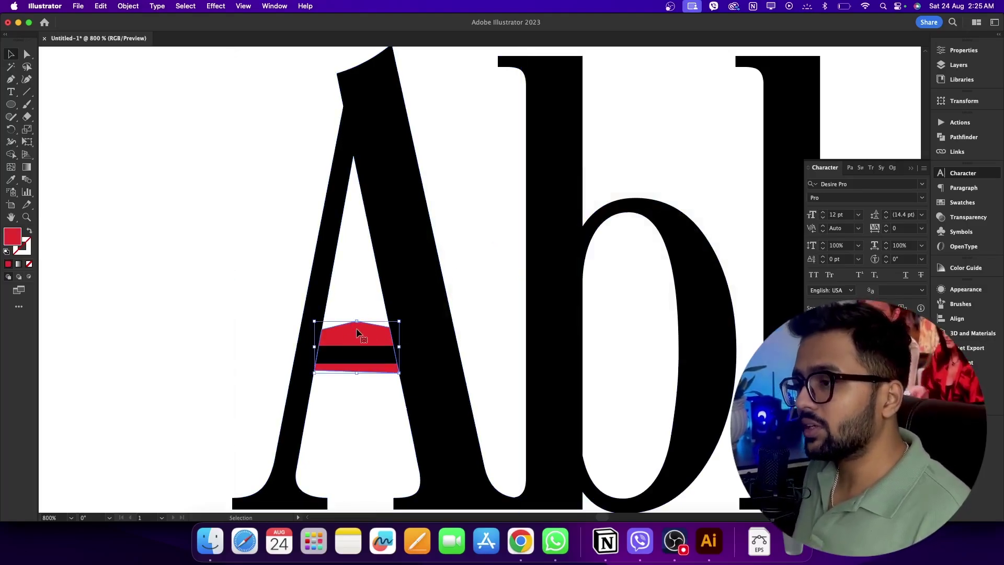
Try to move the letter A away from the red crossbar shape.
click(402, 261)
scroll(413, 293, down, 2)
drag(408, 271, 328, 262)
key(super+z)
Add a second text with the same first name below the outlined one and enlarge it to about 118 pt.
key(super+space)
drag(372, 325, 485, 337)
scroll(465, 318, down, 10)
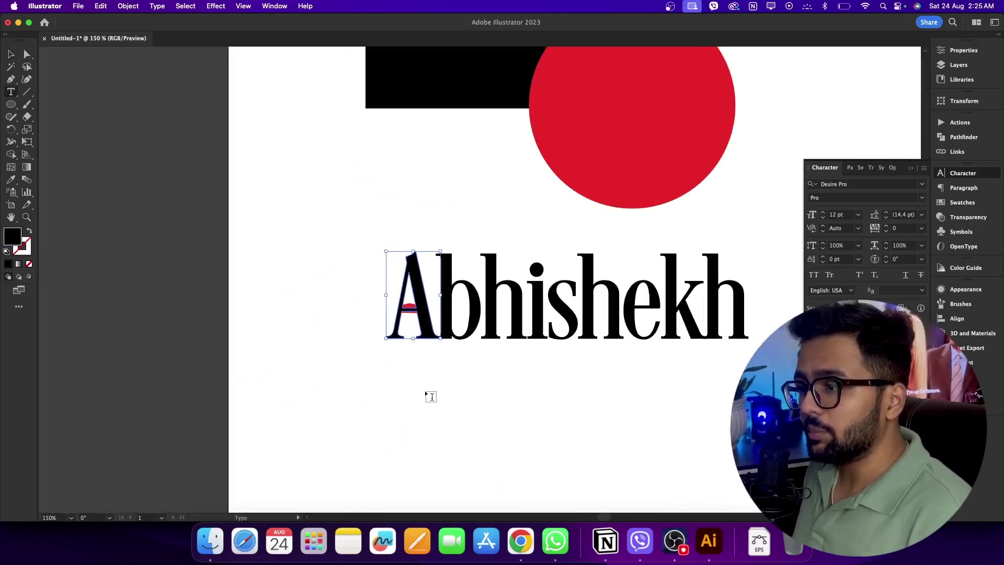
key(t)
click(426, 392)
text(Abhishekh)
key(Escape)
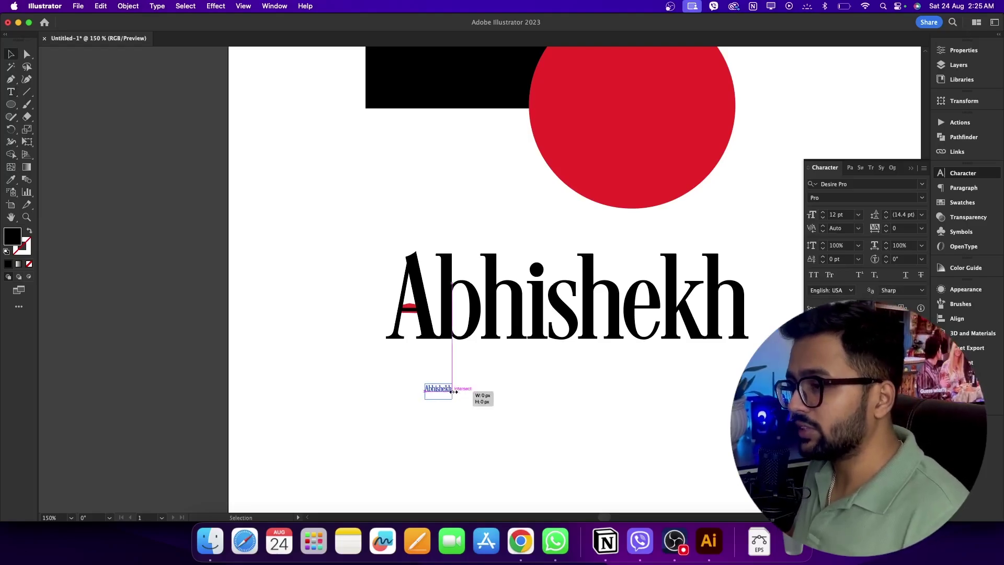
drag(454, 391, 575, 396)
scroll(616, 396, down, 3)
scroll(616, 397, right, 2)
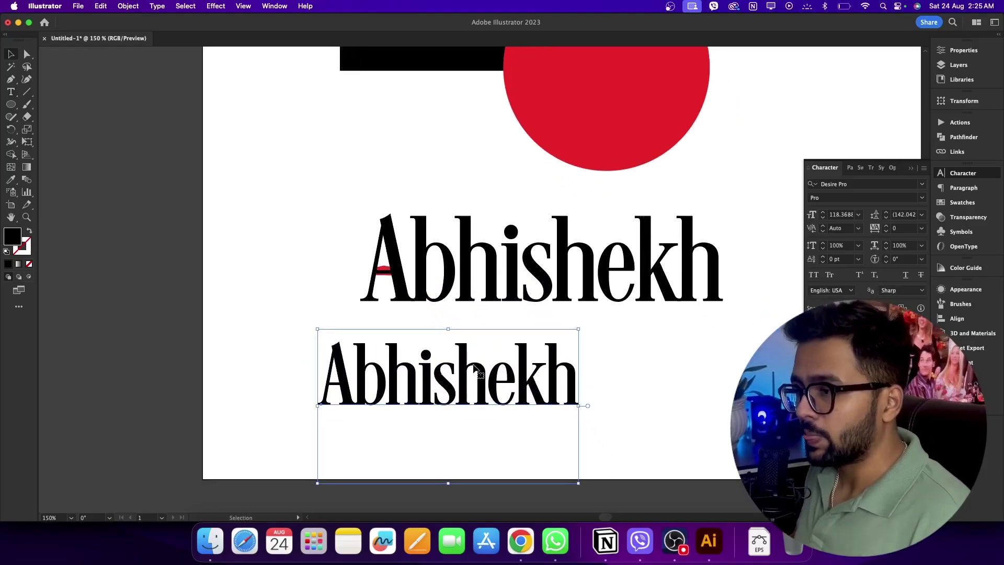
Convert the second name text to outlines and delete it.
right_click(475, 368)
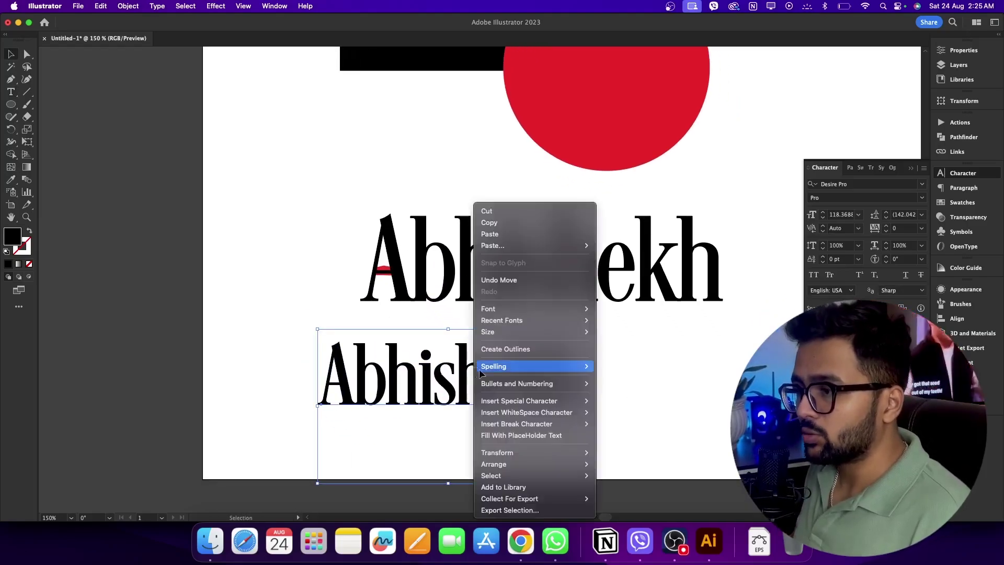
click(508, 349)
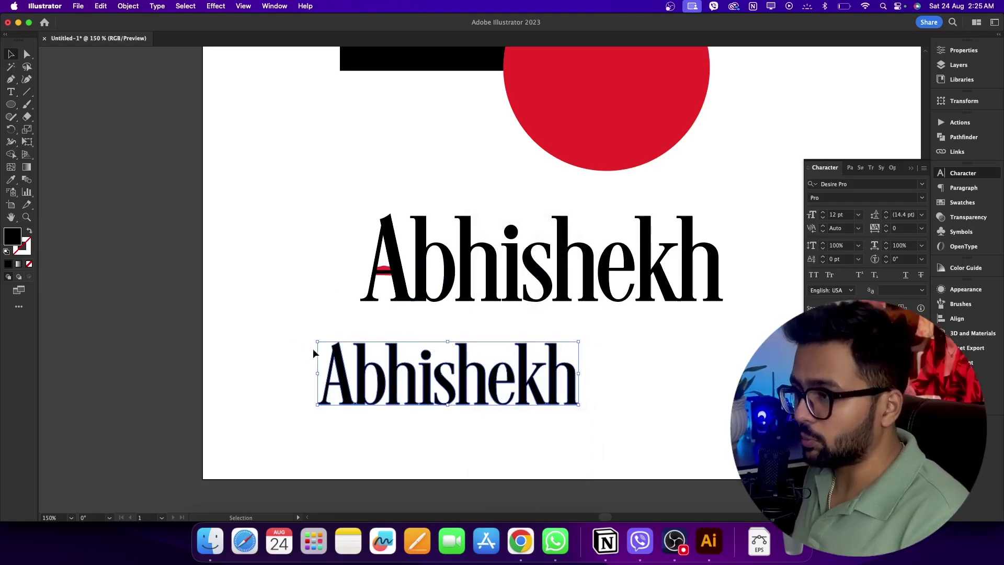
key(Delete)
Try to remove the red shape together with the crossbar from the letter A.
drag(366, 290, 424, 351)
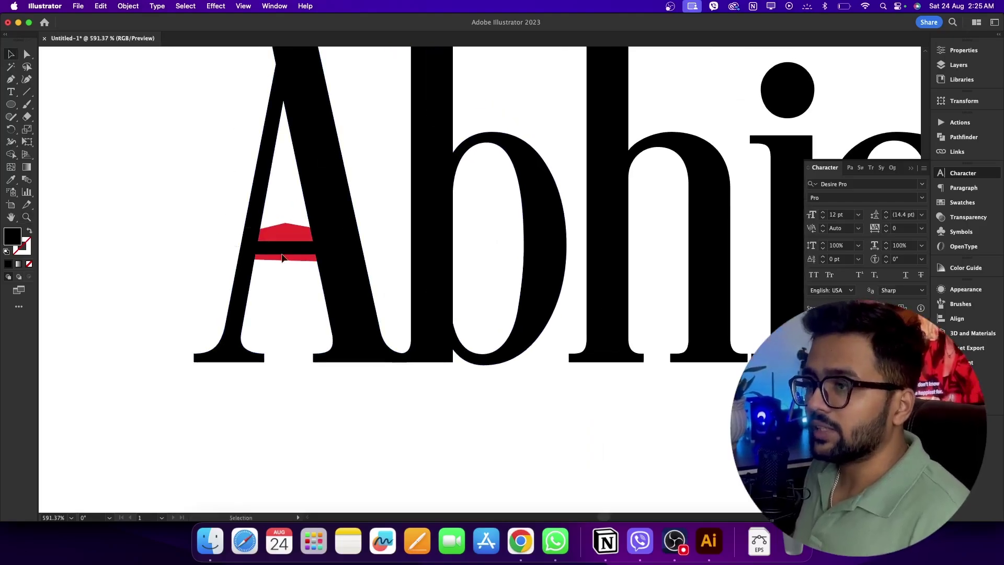
click(308, 250)
drag(311, 271, 333, 297)
key(Delete)
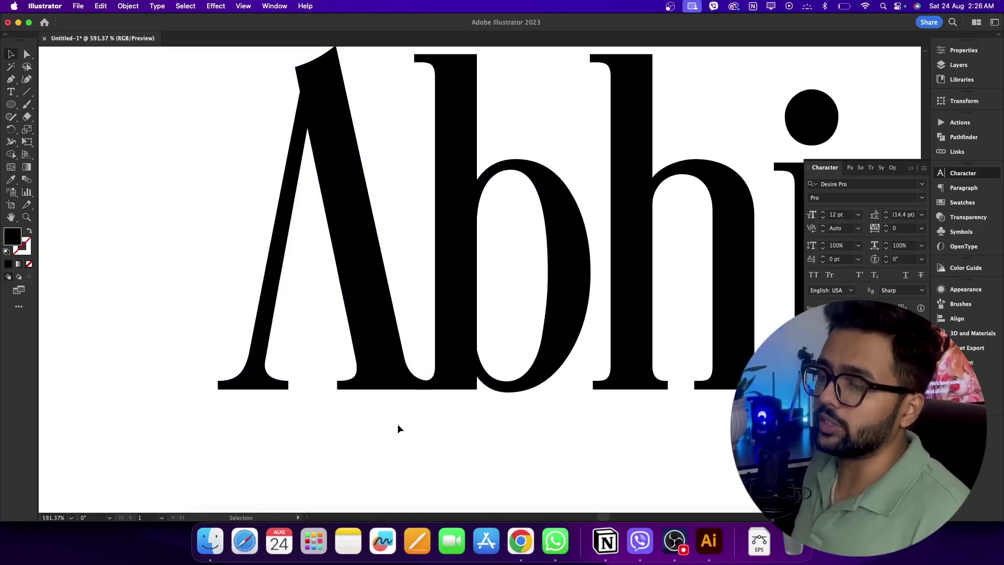
drag(355, 347, 363, 380)
key(super+z)
click(339, 358)
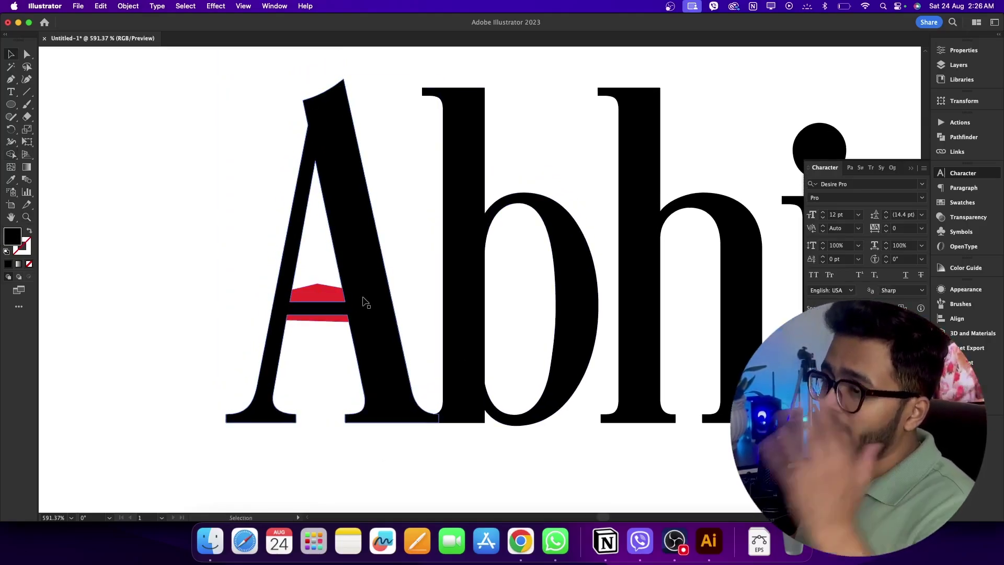
key(super+z)
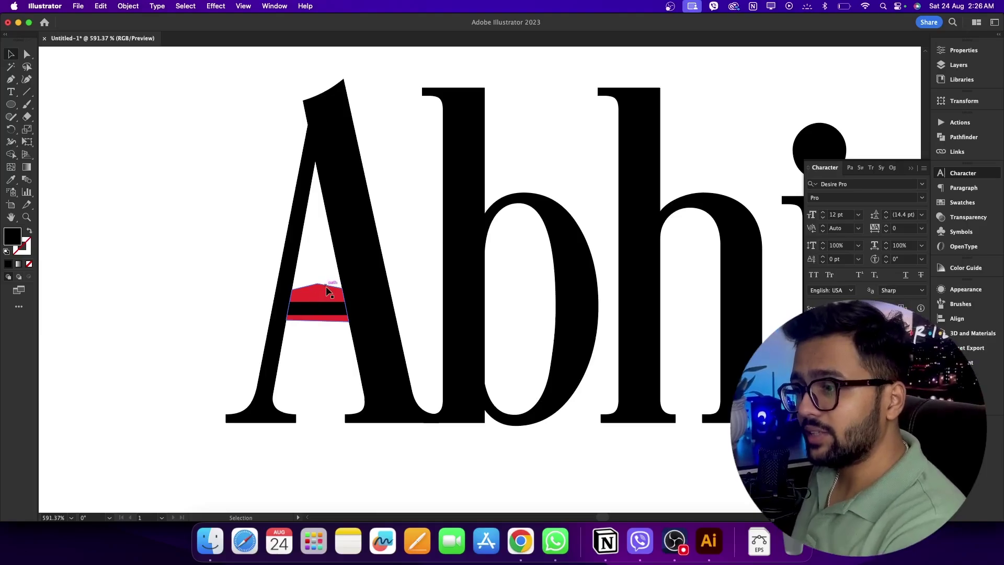
Select the letter A with the red crossbar shape and examine their separate regions with the Shape Builder tool.
click(325, 293)
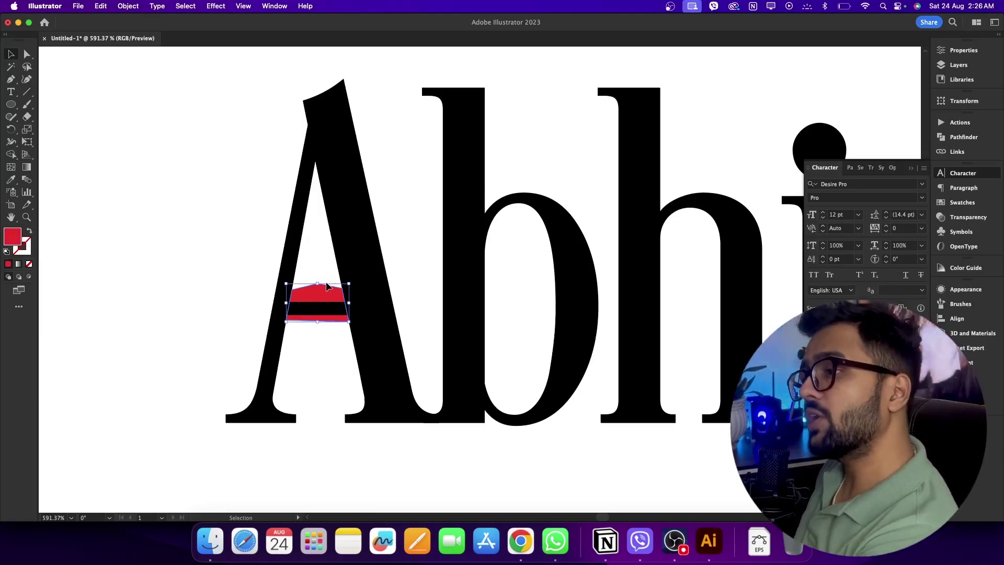
click(354, 265)
drag(204, 210, 328, 337)
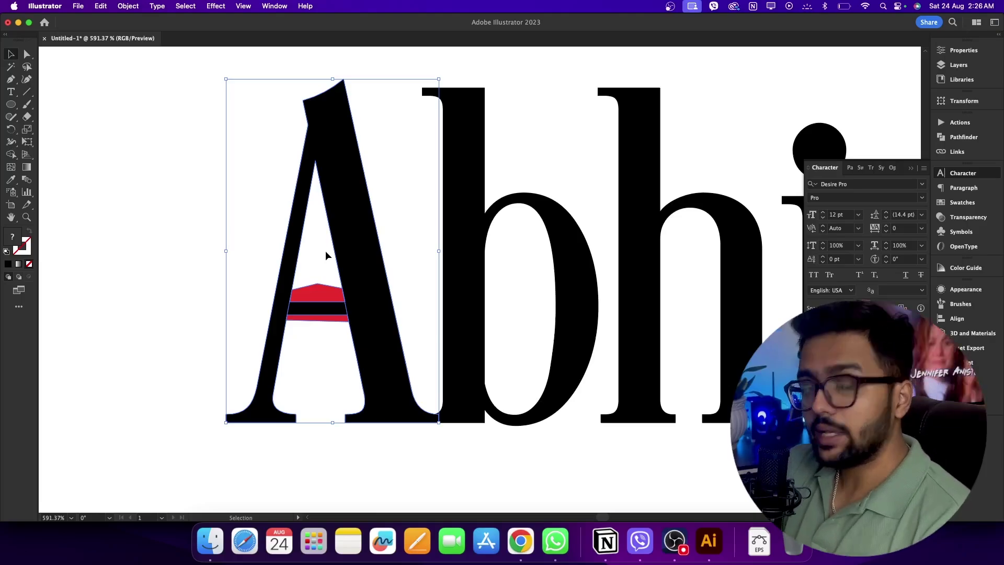
key(shift+m)
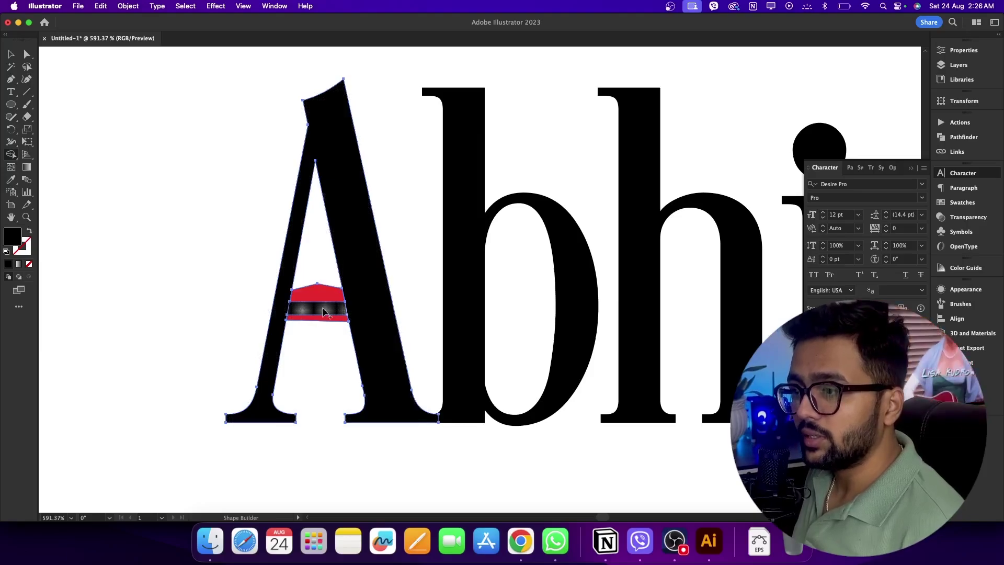
scroll(312, 297, up, 8)
scroll(309, 298, down, 4)
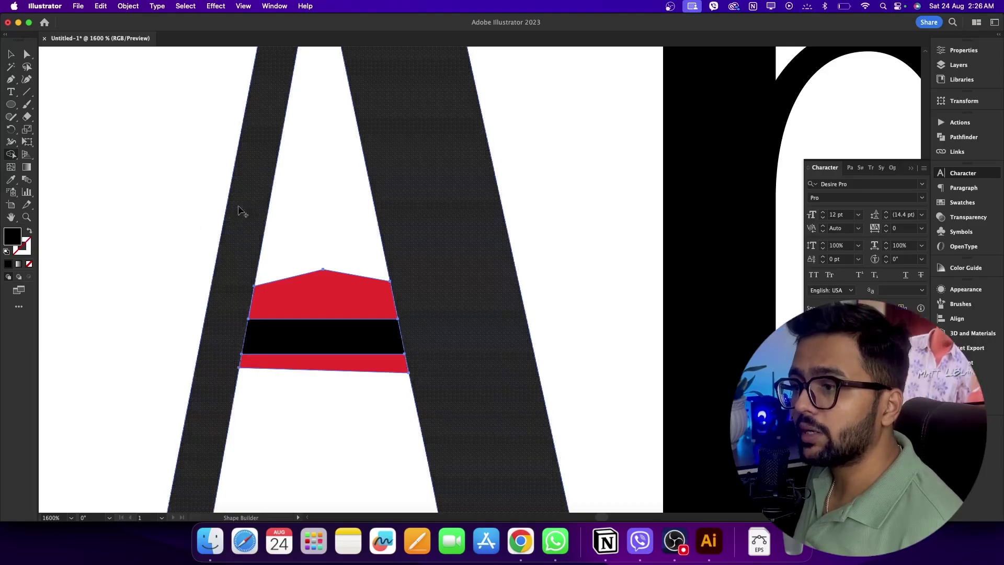
scroll(340, 282, down, 3)
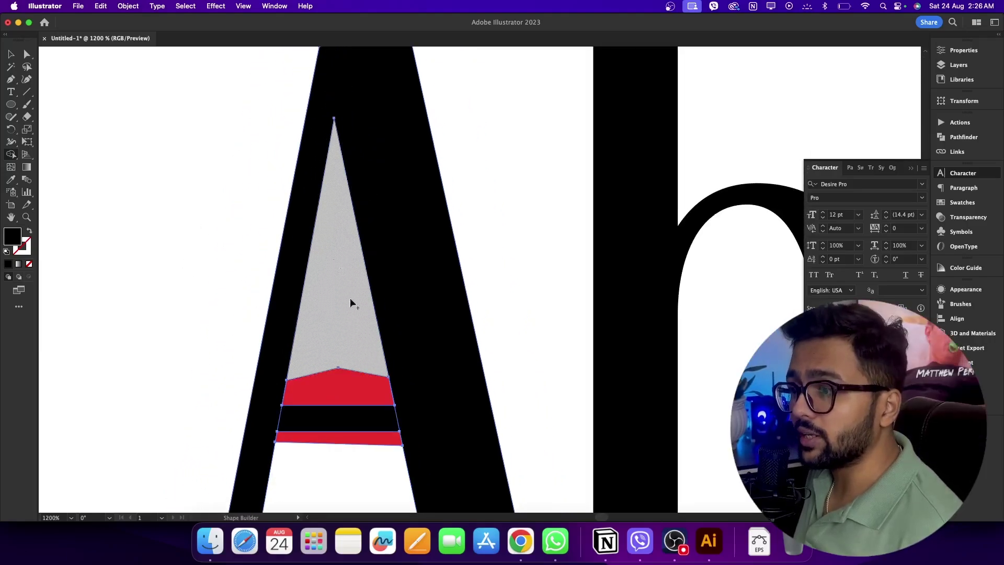
scroll(354, 312, down, 2)
key(v)
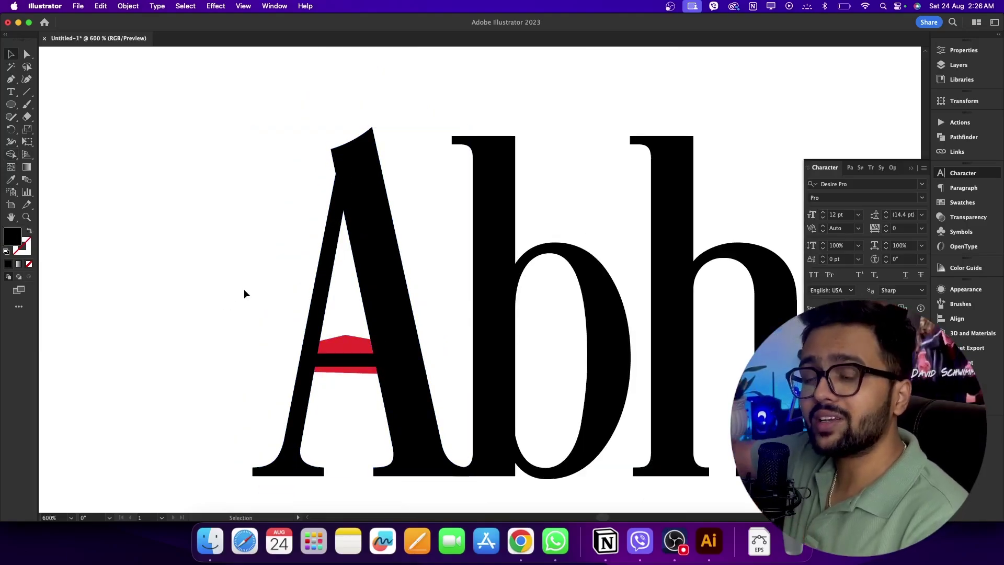
Select the black square and the overlapping red circle and activate the Shape Builder tool.
drag(274, 246, 443, 378)
scroll(215, 237, down, 2)
scroll(473, 314, down, 2)
drag(515, 315, 506, 345)
scroll(506, 345, up, 4)
scroll(506, 345, right, 2)
click(511, 165)
shift+click(611, 316)
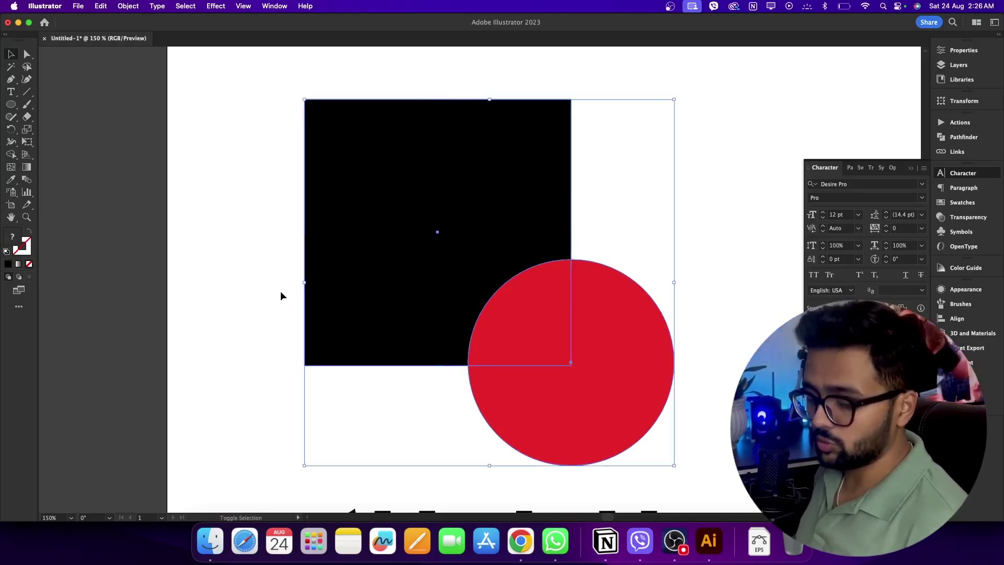
key(shift+m)
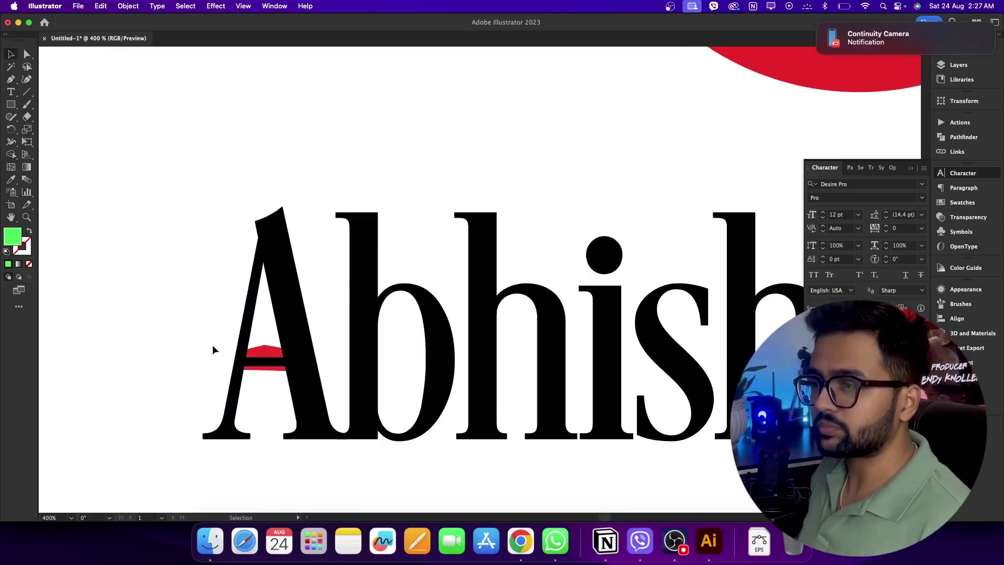
Undo the accidental move and select the letter A together with its red crossbar shape using a marquee.
scroll(270, 348, up, 6)
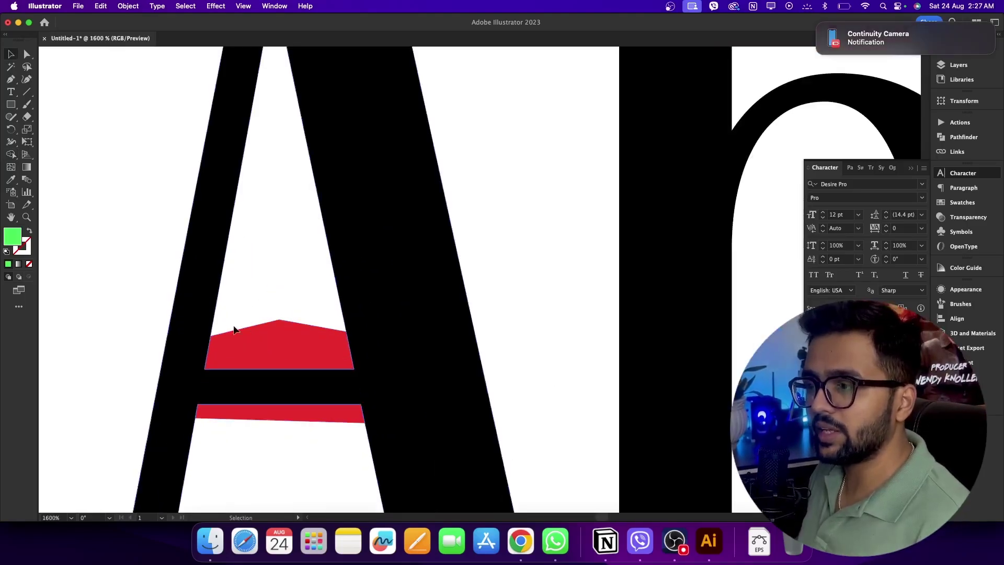
drag(253, 345, 261, 334)
key(super+z)
drag(137, 257, 326, 406)
click(200, 328)
click(231, 332)
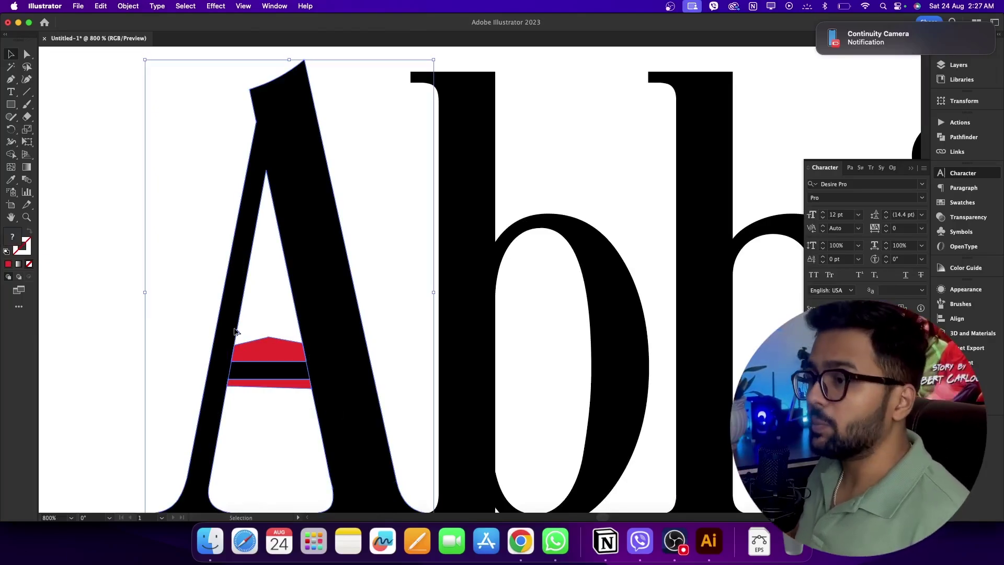
scroll(234, 331, down, 2)
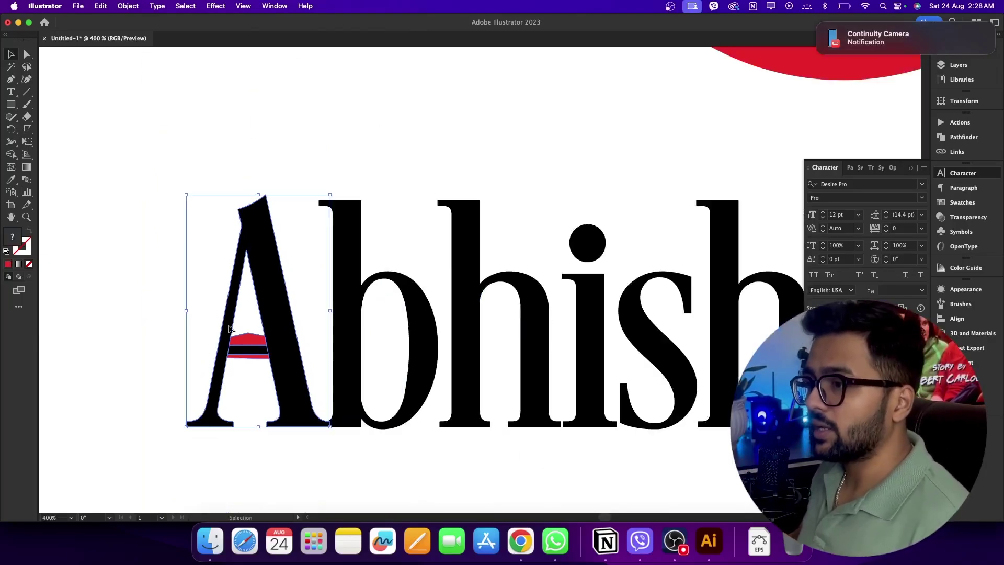
Practise selecting the letter A and adding the red crossbar shape to the selection, and deselect both.
click(181, 323)
drag(147, 250, 216, 354)
mouse_move(273, 341)
mouse_down()
mouse_move(189, 331)
mouse_move(266, 345)
mouse_up()
key(super+z)
click(147, 319)
drag(156, 281, 249, 365)
click(211, 286)
click(233, 295)
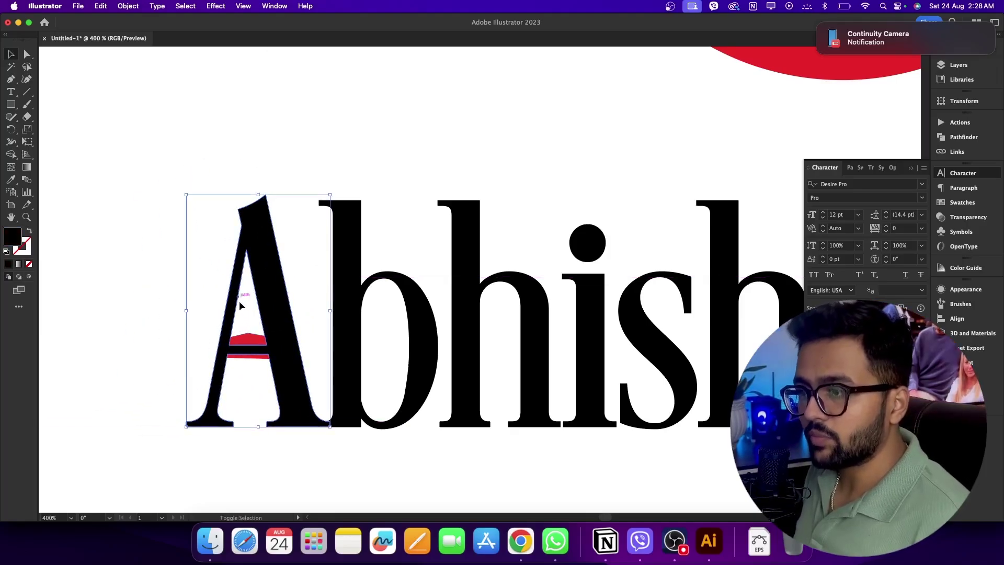
shift+click(248, 341)
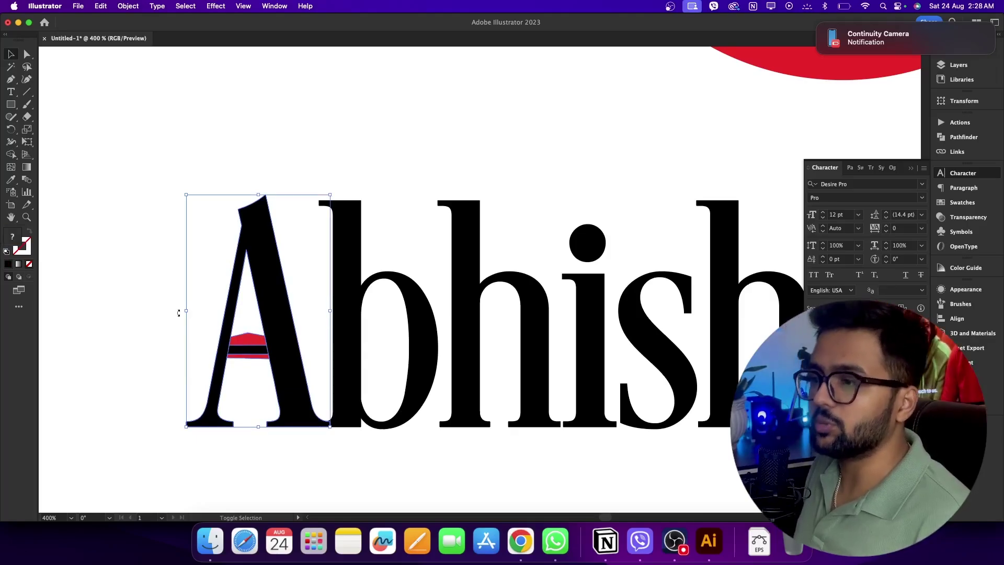
click(140, 287)
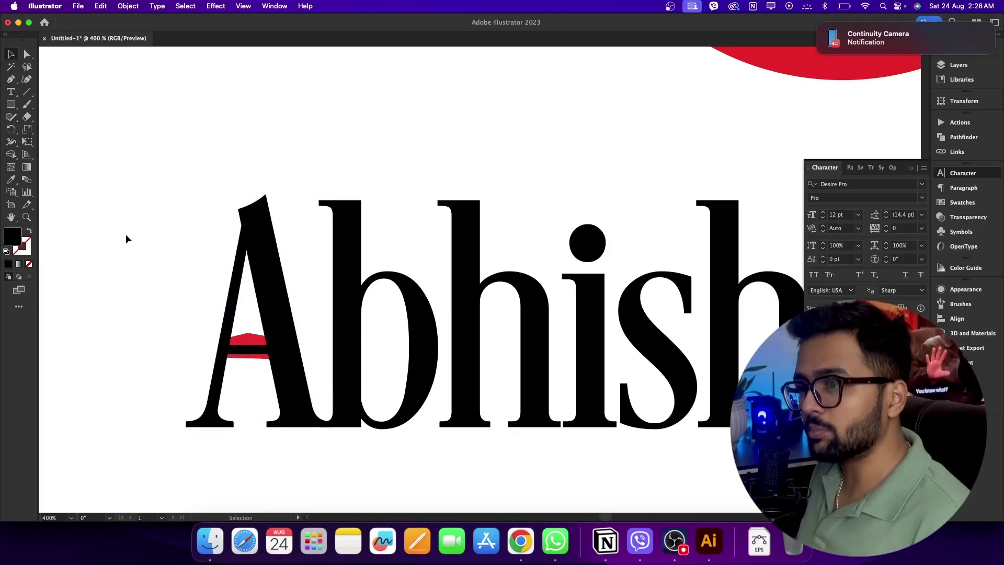
Marquee-select the letter A with the red shape and choose the Shape Builder tool for them.
drag(141, 247, 259, 381)
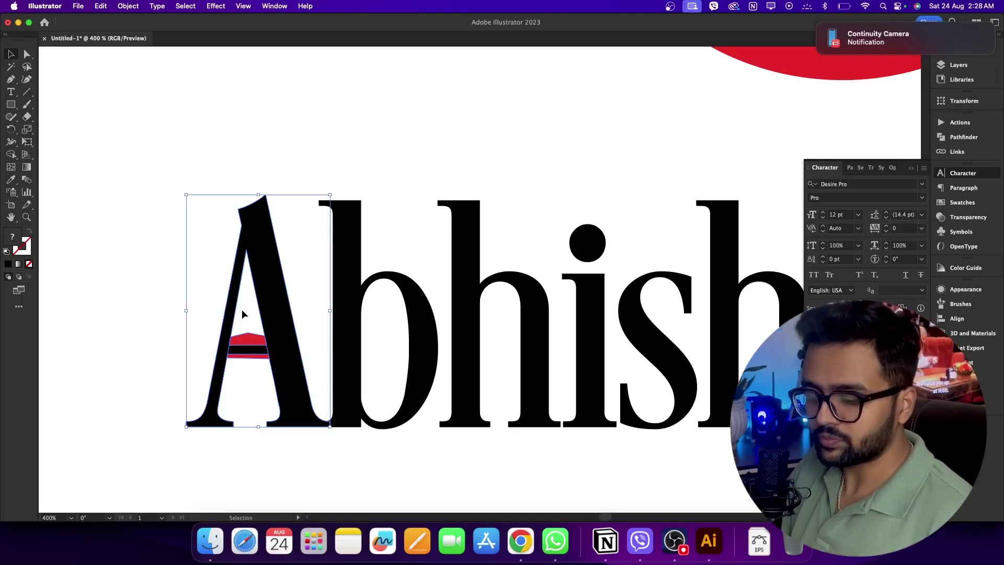
key(shift+m)
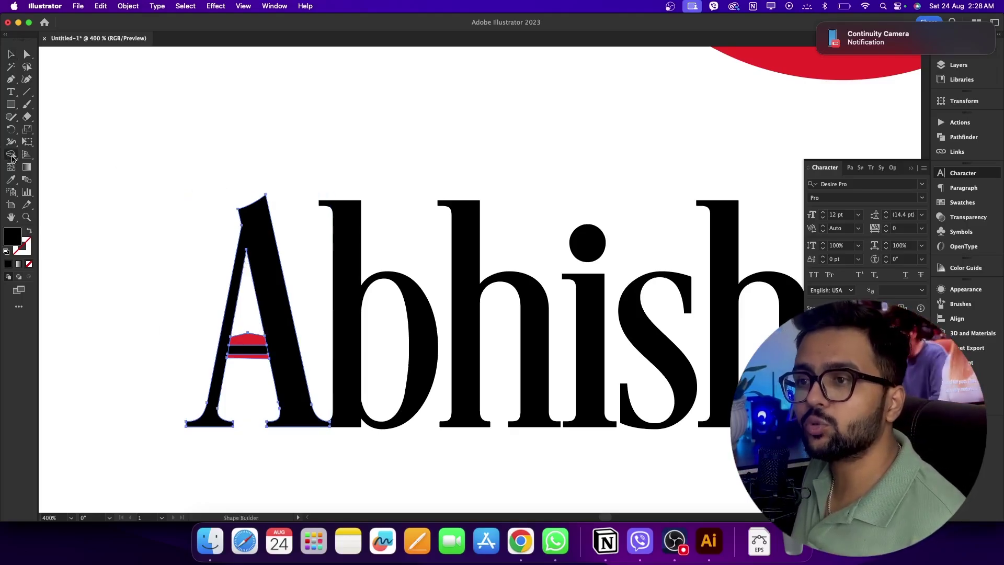
click(11, 155)
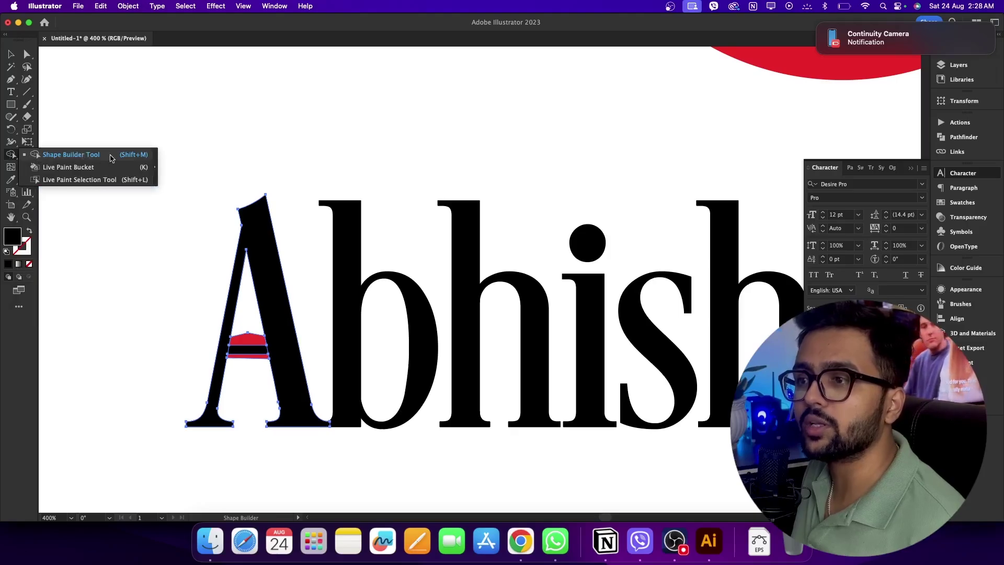
click(142, 156)
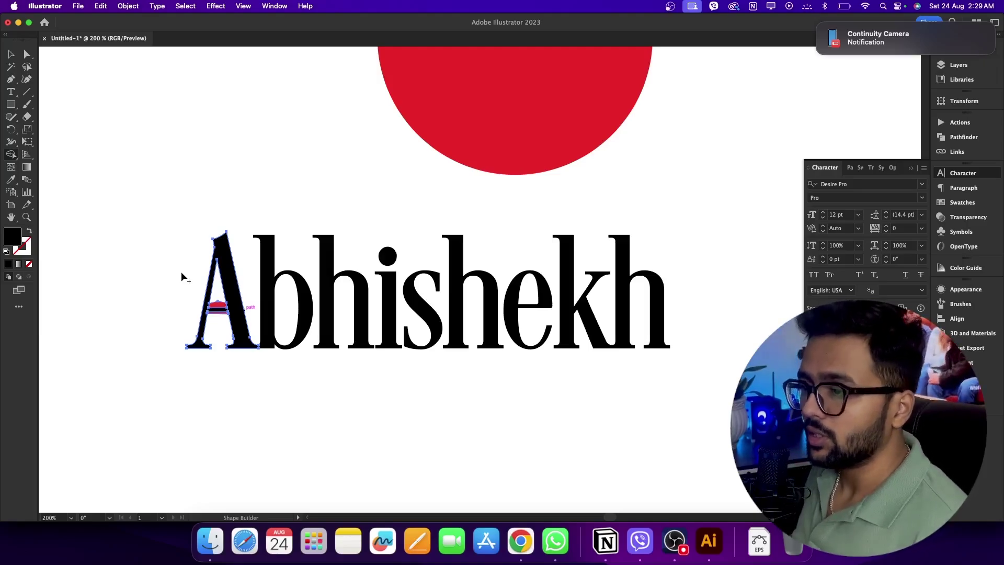
Leave the Shape Builder tool and reselect the letter A and the red shape with a marquee.
scroll(181, 278, up, 2)
key(v)
click(140, 277)
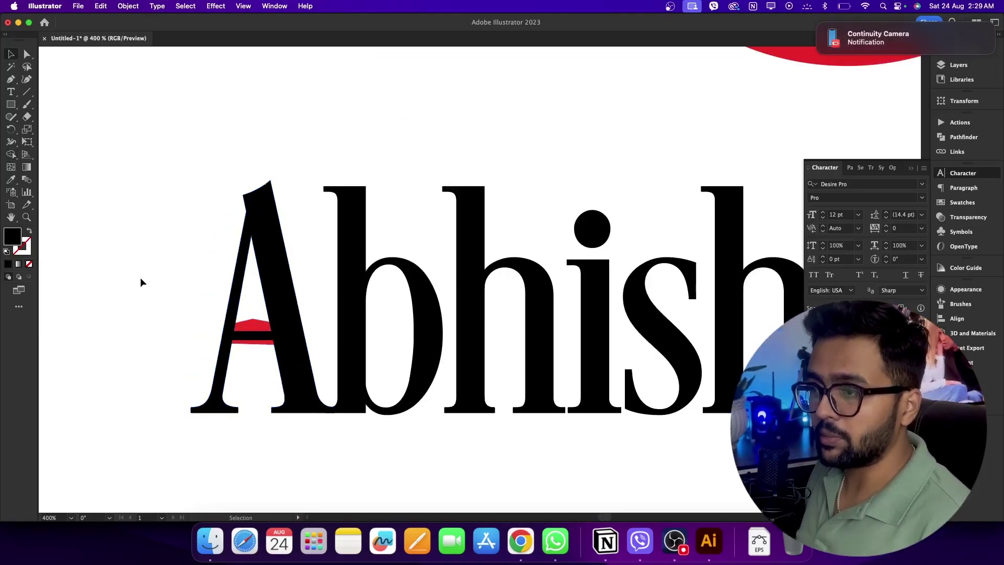
drag(186, 239, 282, 376)
scroll(231, 328, up, 2)
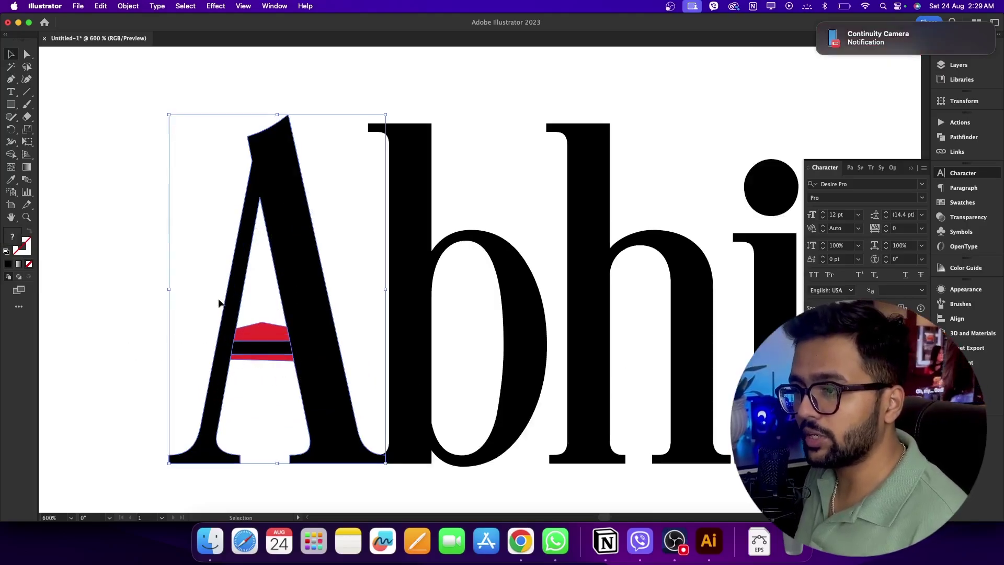
scroll(220, 366, down, 2)
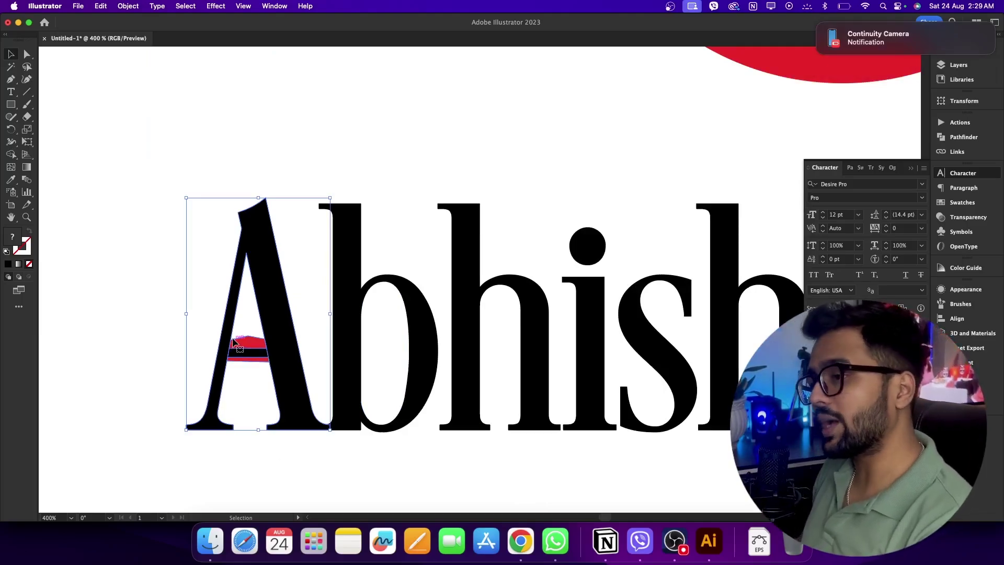
Select the letter A, add the red crossbar shape to the selection, and activate the Shape Builder tool.
click(196, 297)
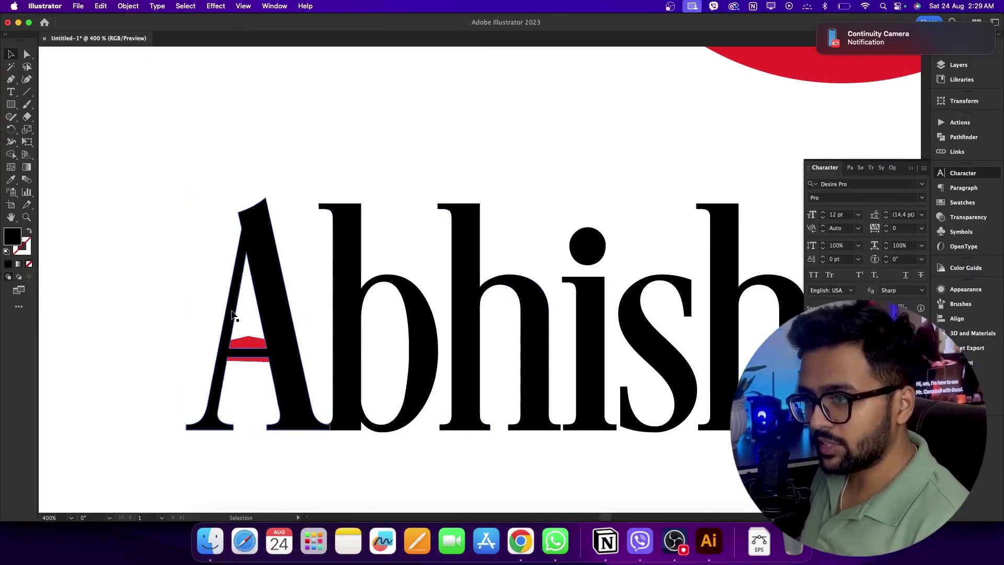
click(237, 321)
shift+click(248, 342)
shift+click(248, 341)
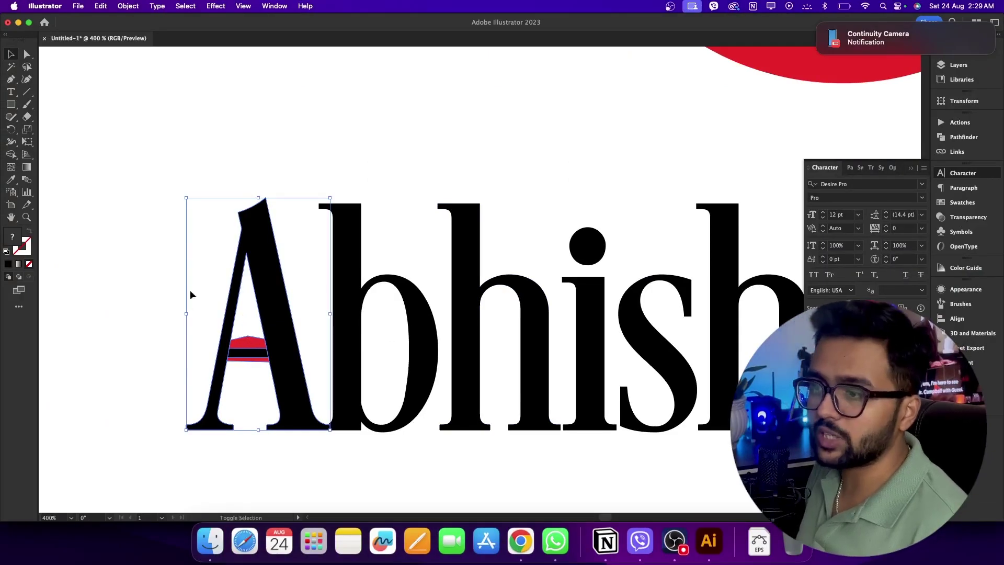
scroll(205, 353, up, 3)
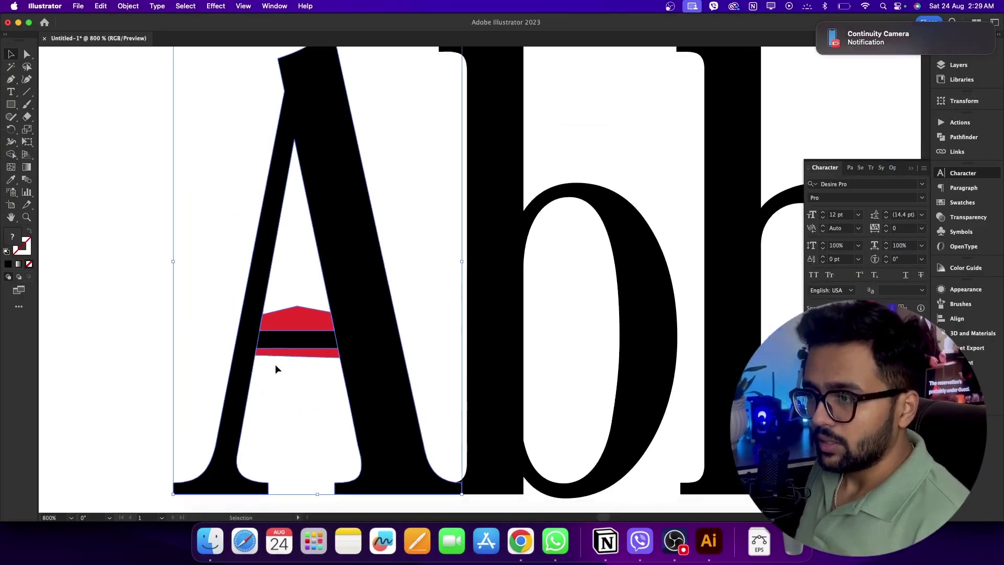
key(shift)
key(shift+m)
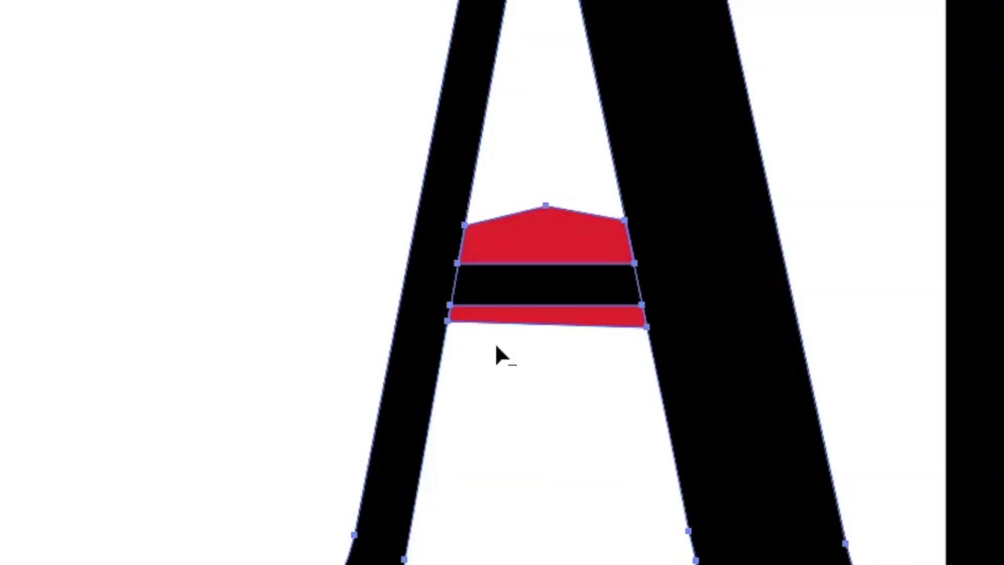
Try removing the red and black crossbar pieces of the letter A one at a time, and undo the removals.
alt+click(524, 239)
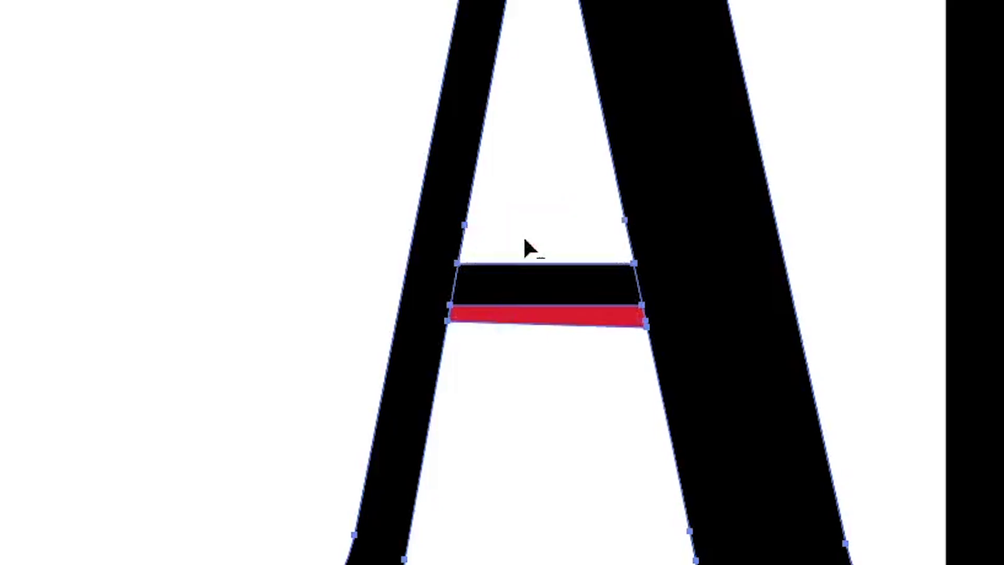
alt+click(529, 282)
alt+click(570, 317)
key(super+z)
key(super+z)
key(super+z)
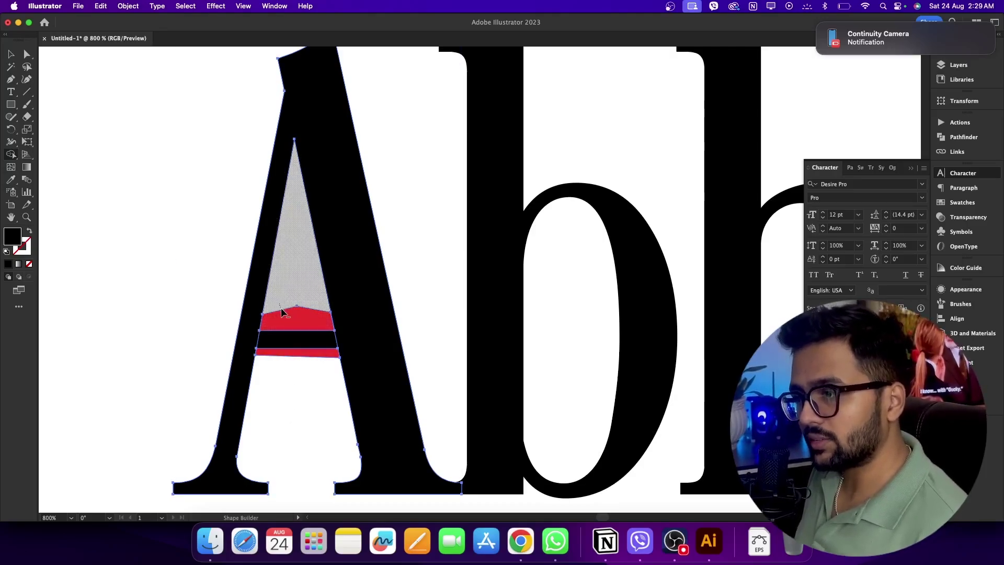
Remove all red and black crossbar pieces from the letter A in a single Shape Builder stroke and deselect the letter.
drag(287, 346, 286, 365)
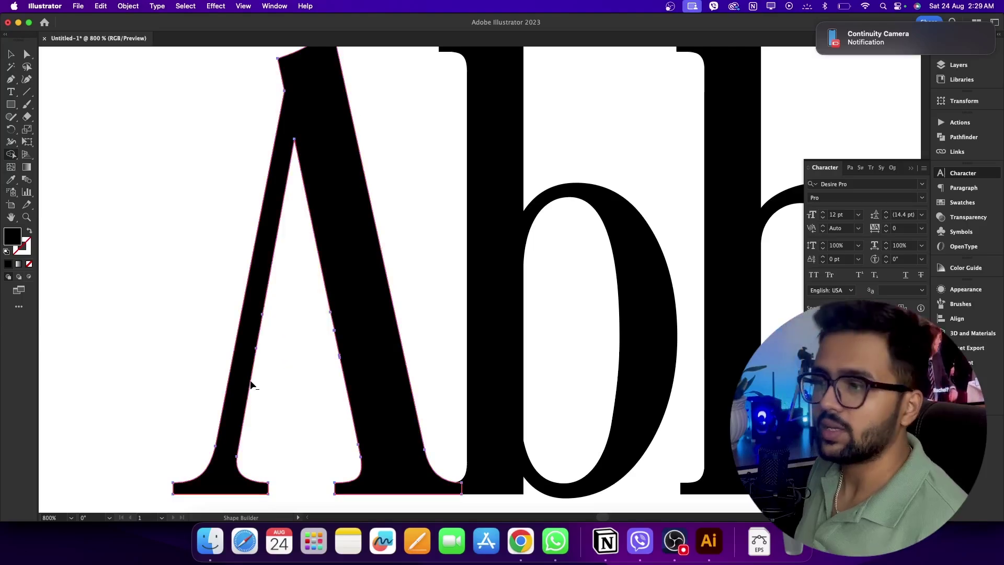
key(v)
scroll(250, 380, down, 5)
click(212, 320)
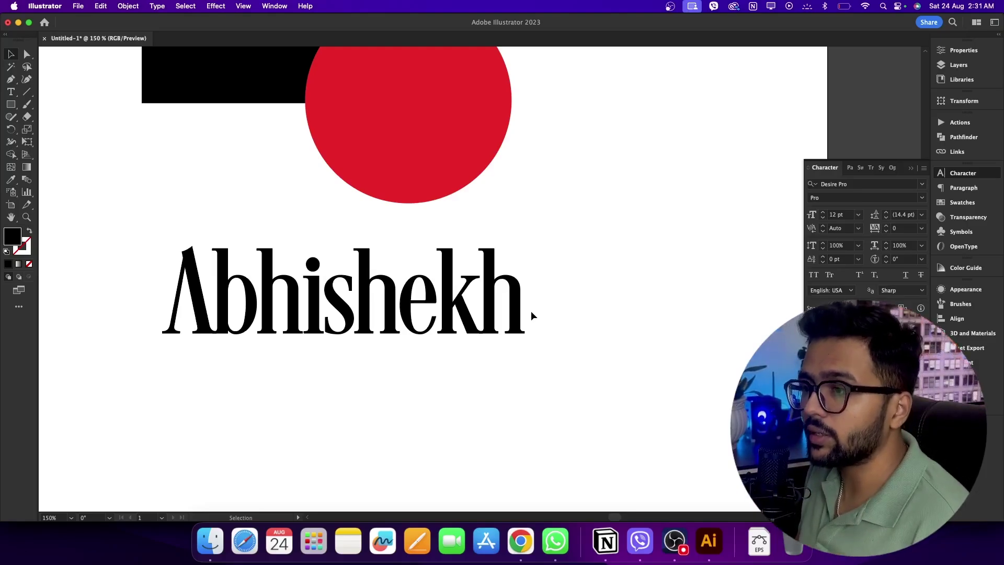
Duplicate the letter h into the empty area after the end of the name.
drag(377, 277, 638, 272)
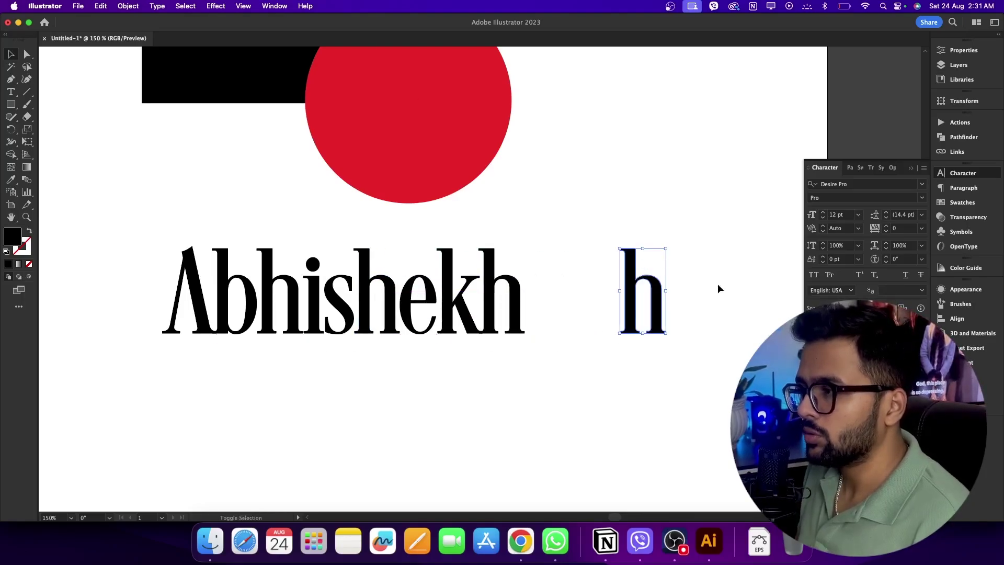
click(703, 279)
scroll(696, 297, up, 1)
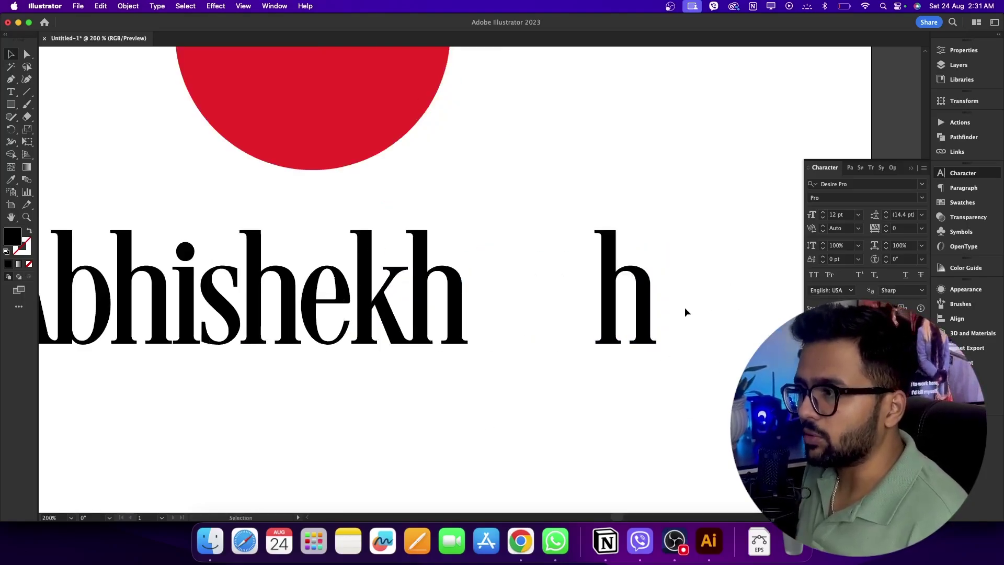
drag(668, 311, 509, 347)
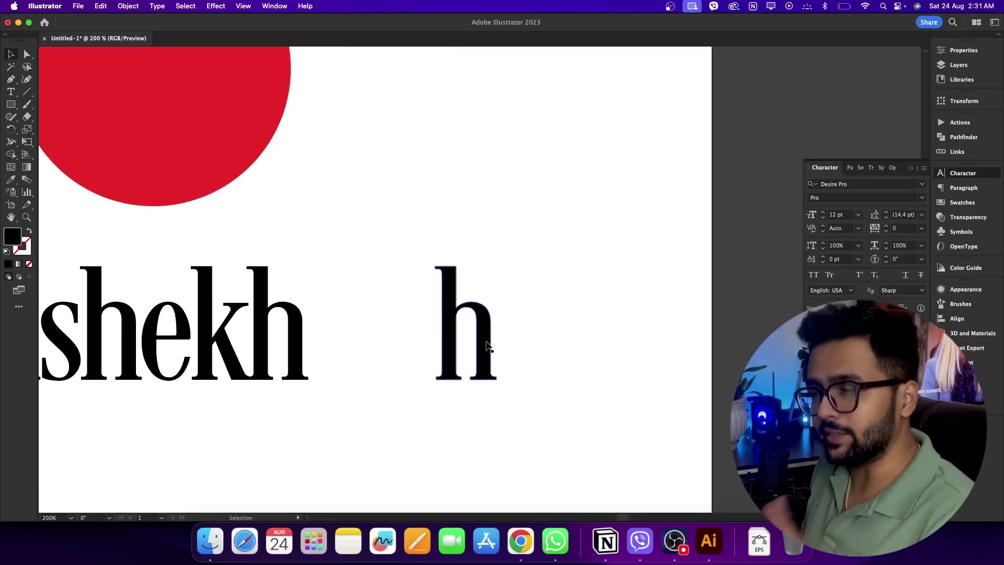
Duplicate the separate h once more and place the copy right beside it.
drag(486, 345, 580, 346)
key(super+equal)
key(super+equal)
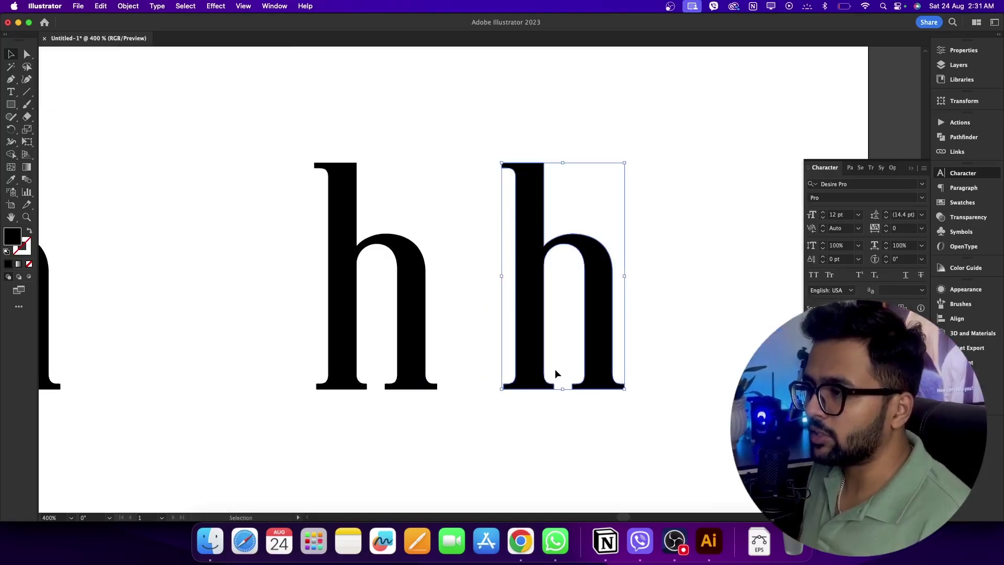
scroll(564, 345, down, 1)
click(573, 309)
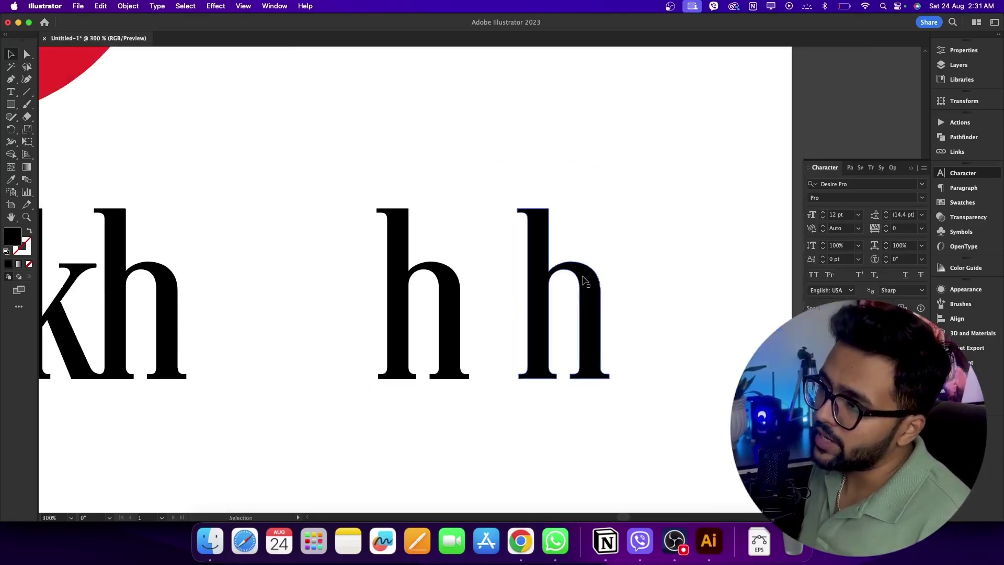
Paint a black zigzag Paintbrush stroke across the upper stem of the second h copy.
key(b)
mouse_move(556, 178)
mouse_down()
mouse_move(503, 261)
mouse_move(515, 267)
mouse_move(505, 277)
mouse_up()
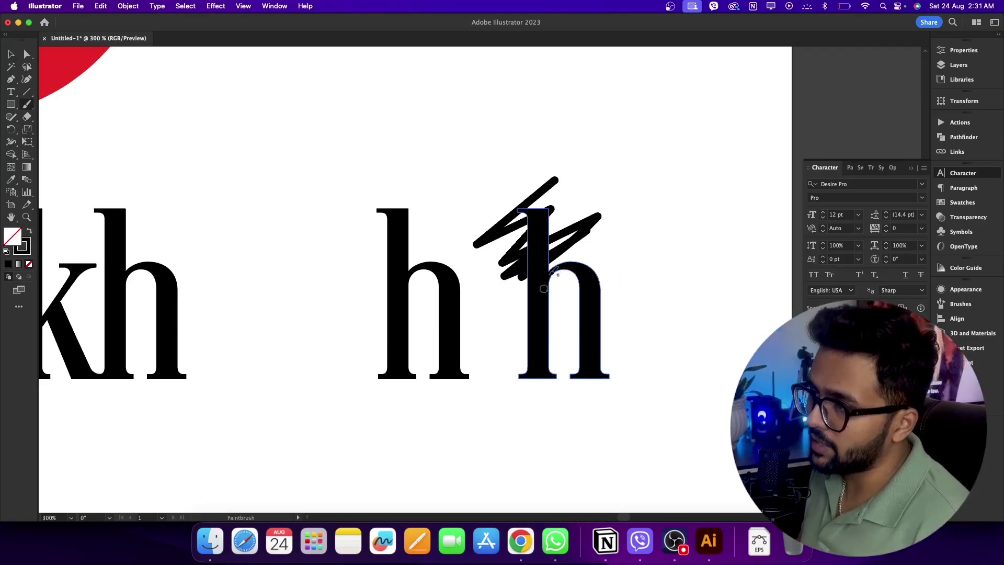
Undo the black zigzag brush stroke over the second h copy.
key(super+z)
key(v)
scroll(628, 337, down, 1)
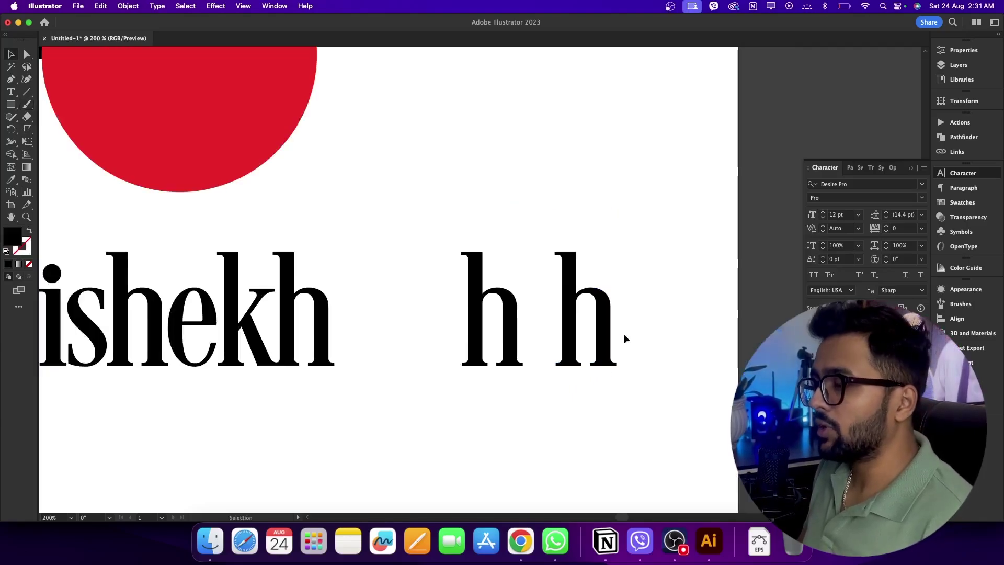
Add a text object reading "nh" in the empty area below the two h copies.
scroll(575, 366, down, 2)
key(t)
click(492, 398)
text(hh)
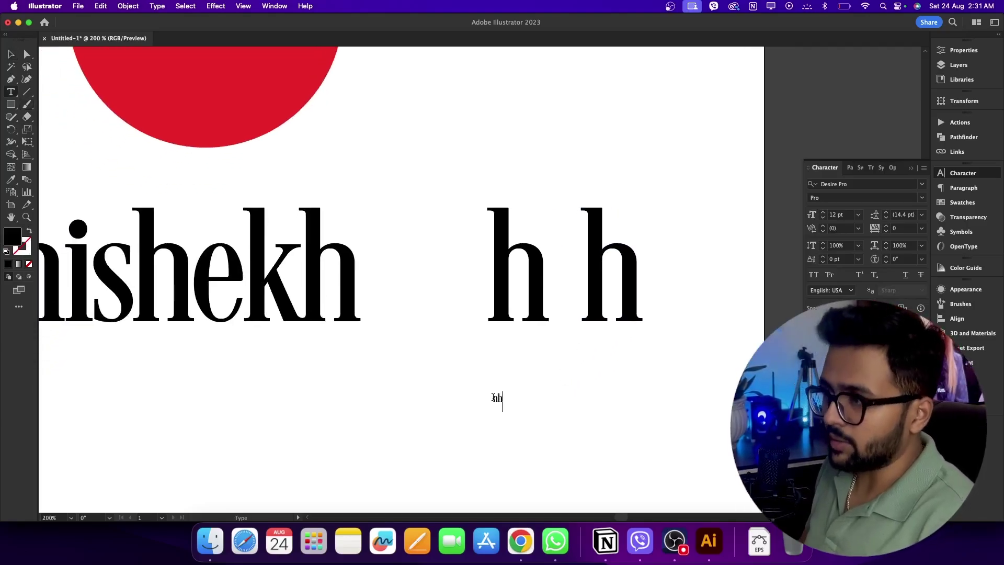
key(Escape)
Enlarge the nh text and move it above the first h copy.
drag(503, 403, 536, 410)
drag(505, 390, 529, 142)
click(583, 224)
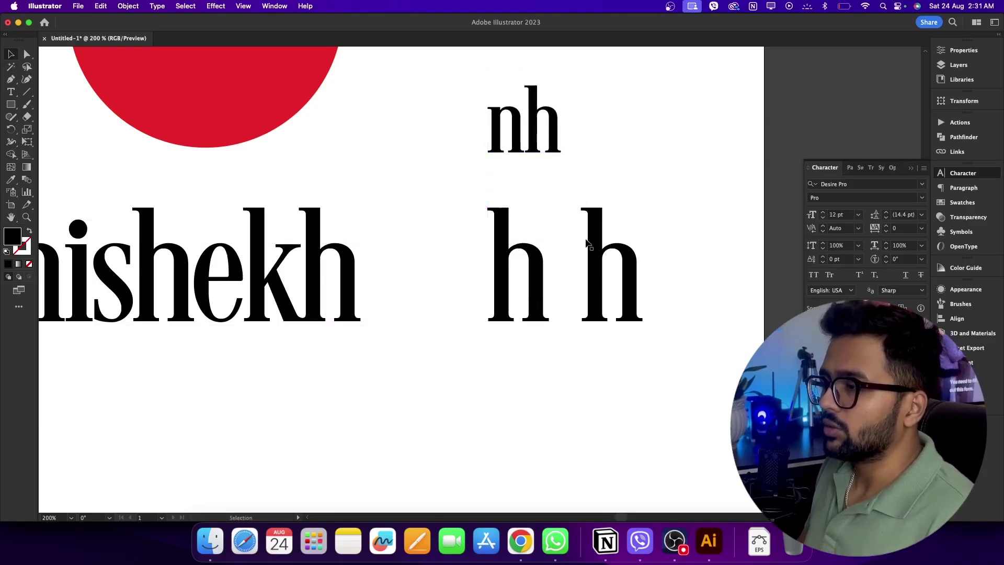
Reflect the second h copy horizontally so its stem is on the right, and deselect it.
key(super+equal)
click(566, 301)
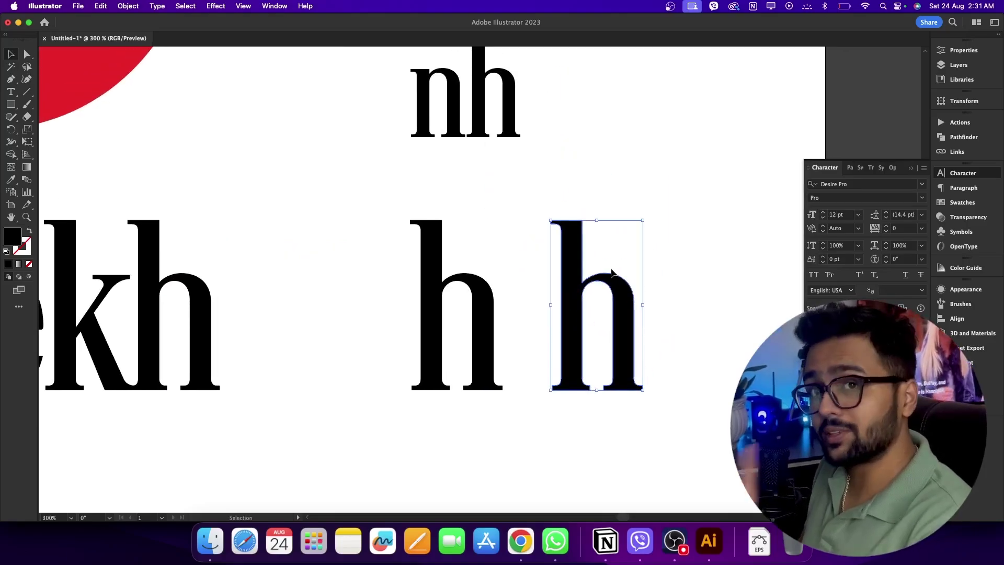
click(127, 6)
mouse_move(156, 22)
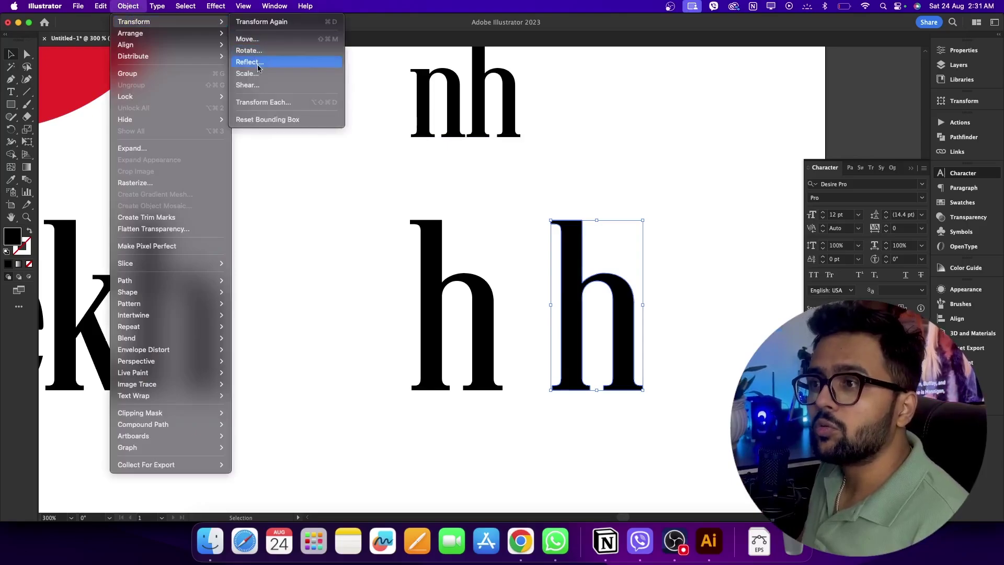
click(259, 63)
key(Return)
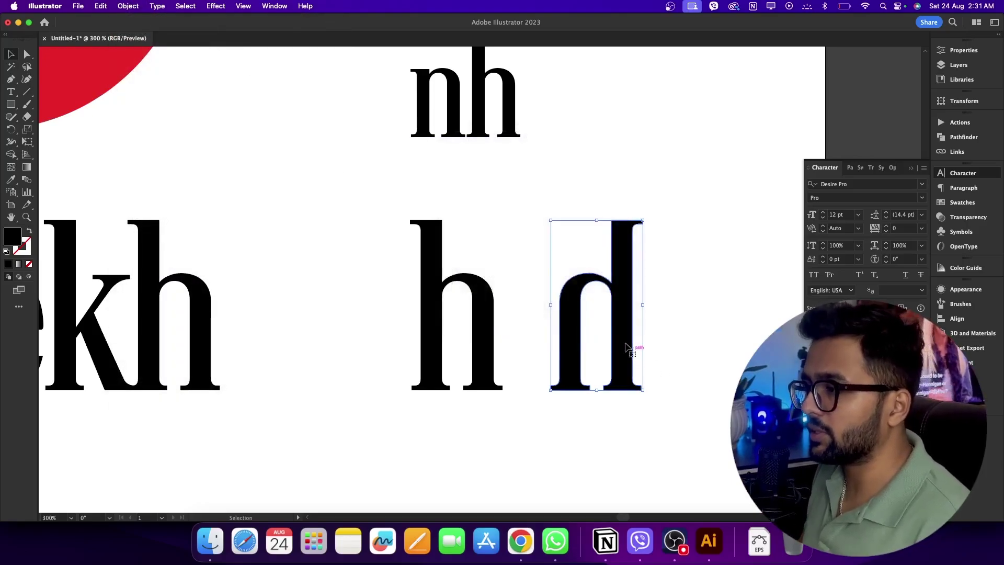
click(652, 332)
Mark the mirrored h's arch and stem with Paintbrush strokes, undoing each stroke.
scroll(651, 331, up, 1)
key(m)
key(v)
key(b)
mouse_move(595, 270)
mouse_down()
mouse_move(560, 261)
mouse_move(550, 285)
mouse_move(545, 407)
mouse_move(580, 243)
mouse_move(518, 244)
mouse_move(518, 384)
mouse_up()
key(super+z)
mouse_move(622, 192)
mouse_down()
mouse_move(618, 363)
mouse_move(626, 403)
mouse_up()
key(super+z)
Draw a black rectangle over the mirrored h where the arch meets the stem, its right edge on the stem's inner edge, and deselect it.
key(m)
drag(556, 229, 598, 301)
key(v)
click(521, 207)
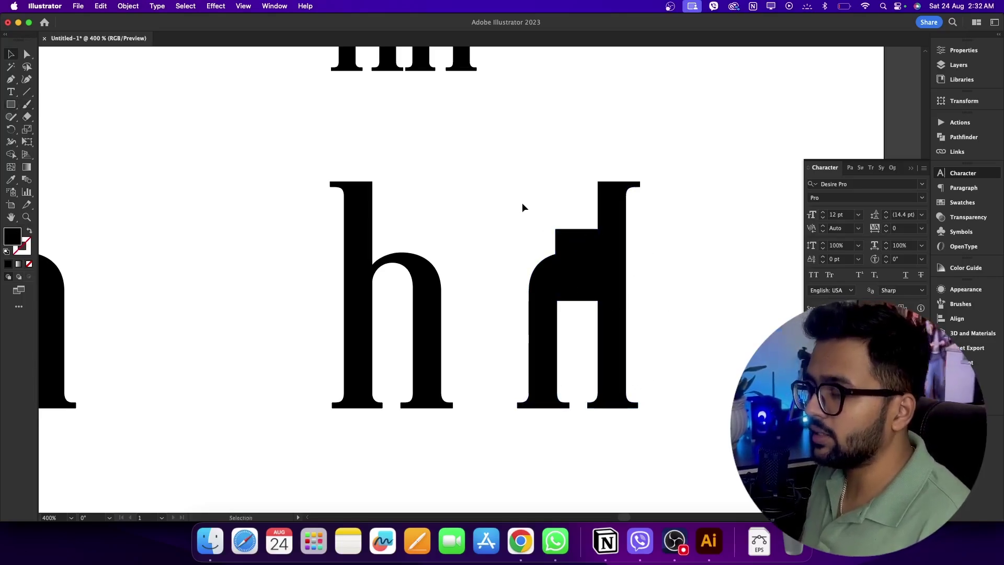
Split the mirrored h along the rectangle with Shape Builder and delete the stem and rectangle, keeping only the left arched leg.
drag(518, 180, 642, 317)
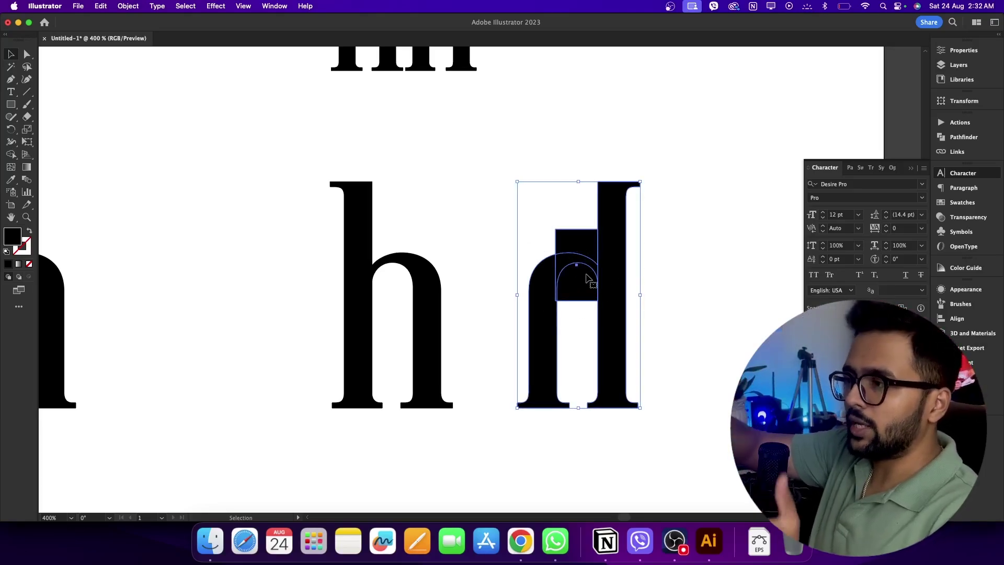
key(shift+m)
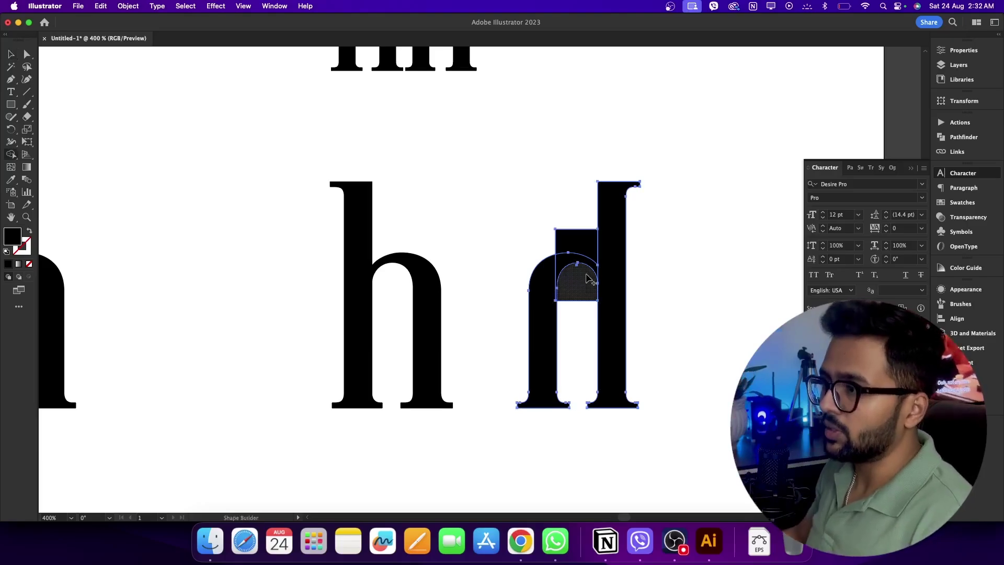
alt+click(615, 290)
key(v)
click(668, 252)
drag(595, 235, 712, 177)
key(Delete)
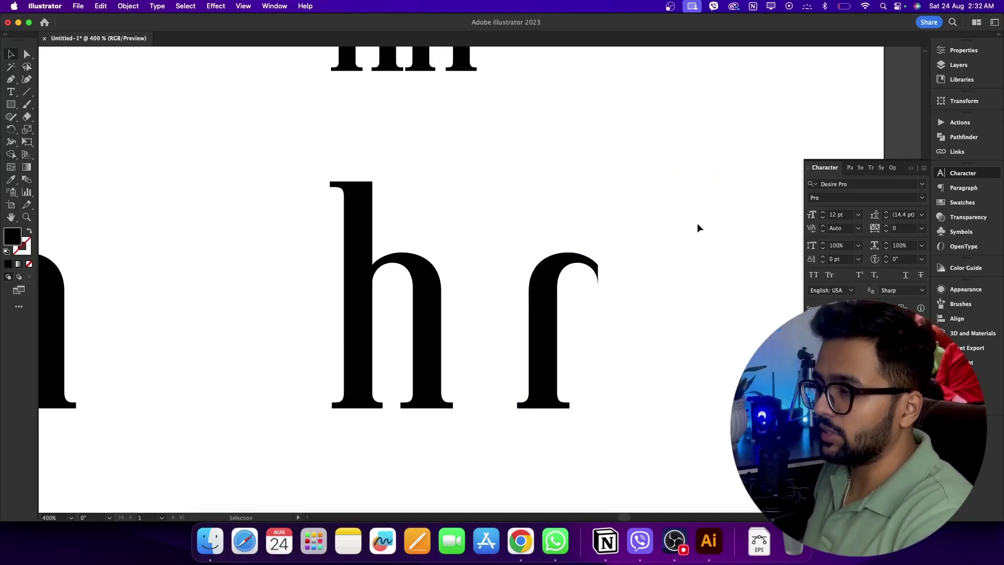
Move the arched leg against the left side of the first h copy's stem to form one combined letter.
drag(584, 275, 324, 269)
key(super+minus)
key(super+minus)
key(super+minus)
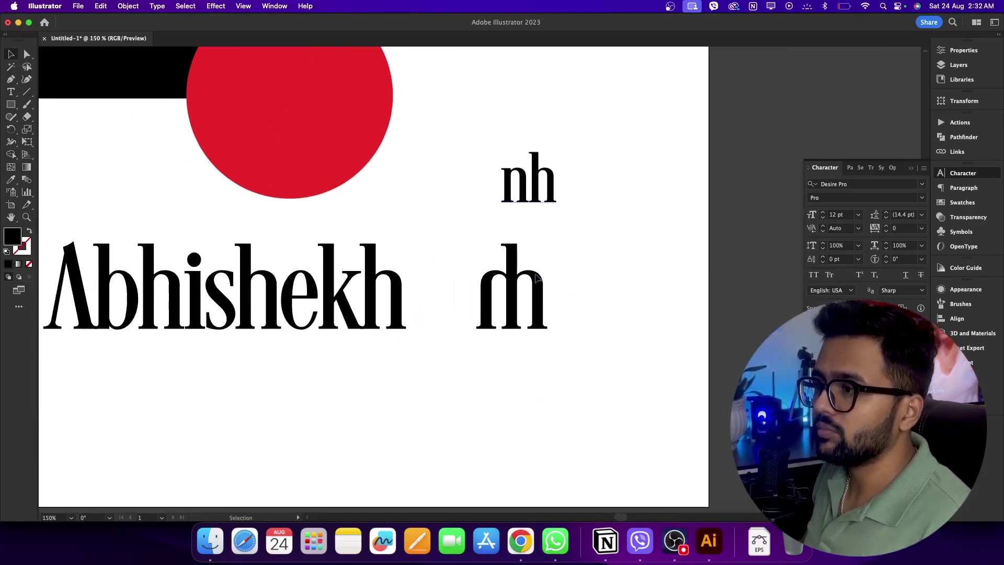
Trace Paintbrush strokes over the left and right arches of the combined letter.
scroll(514, 277, up, 3)
key(b)
mouse_move(425, 276)
mouse_down()
mouse_move(441, 373)
mouse_move(429, 337)
mouse_move(491, 263)
mouse_move(515, 387)
mouse_up()
mouse_move(506, 216)
mouse_down()
mouse_move(505, 389)
mouse_move(600, 389)
mouse_up()
key(v)
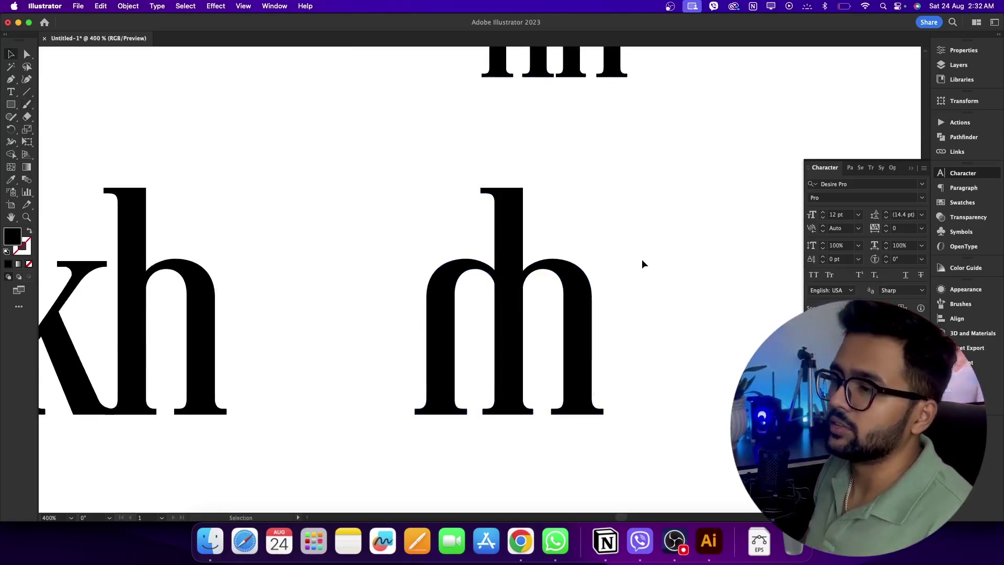
Delete the nh text above the combined letter and draw a black circle to the letter's lower right.
key(super+minus)
key(super+minus)
key(super+minus)
drag(537, 143, 565, 279)
key(super+z)
key(Delete)
Fill the combined letter with white sampled from the artboard and place it, scaled down, in front of the black circle.
key(i)
click(638, 195)
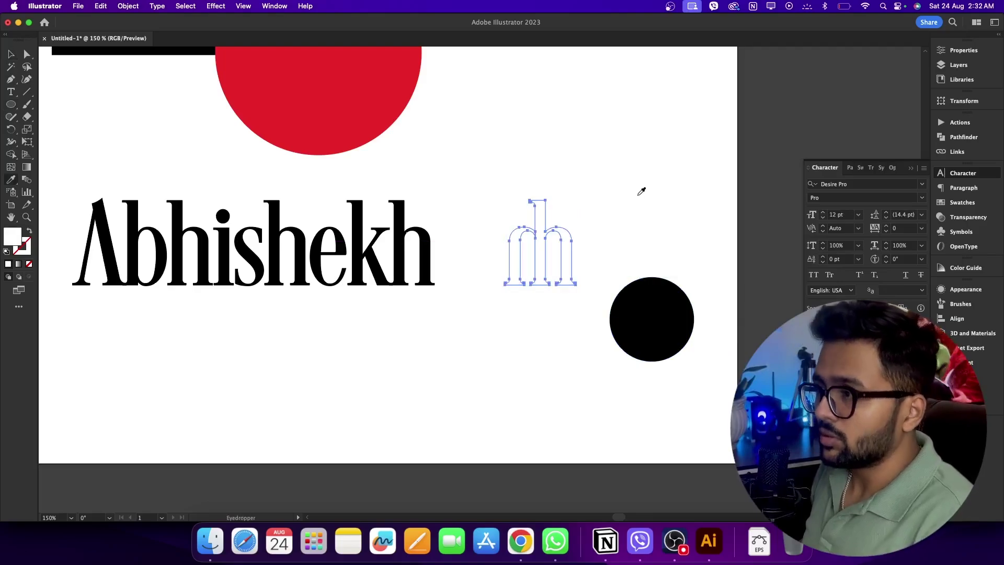
key(v)
drag(560, 229, 649, 321)
key(super+shift+bracketright)
Centre the white letter and the black circle on each other both vertically and horizontally, and deselect them.
scroll(671, 322, up, 1)
shift+click(688, 340)
click(956, 319)
click(901, 312)
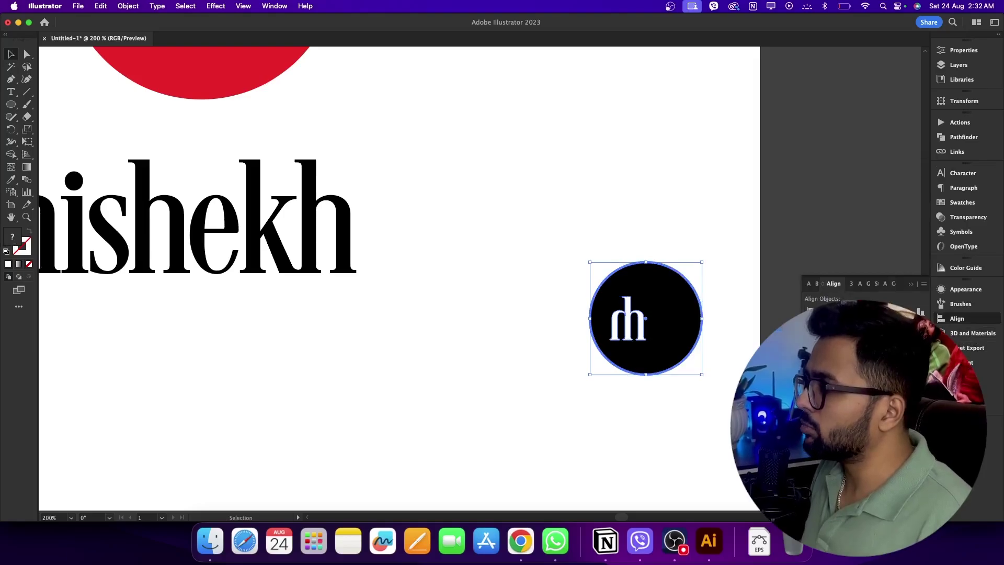
click(830, 312)
click(821, 229)
Enlarge the white letter inside the black circle from its centre to about 46 by 56 px.
scroll(719, 292, up, 2)
click(605, 342)
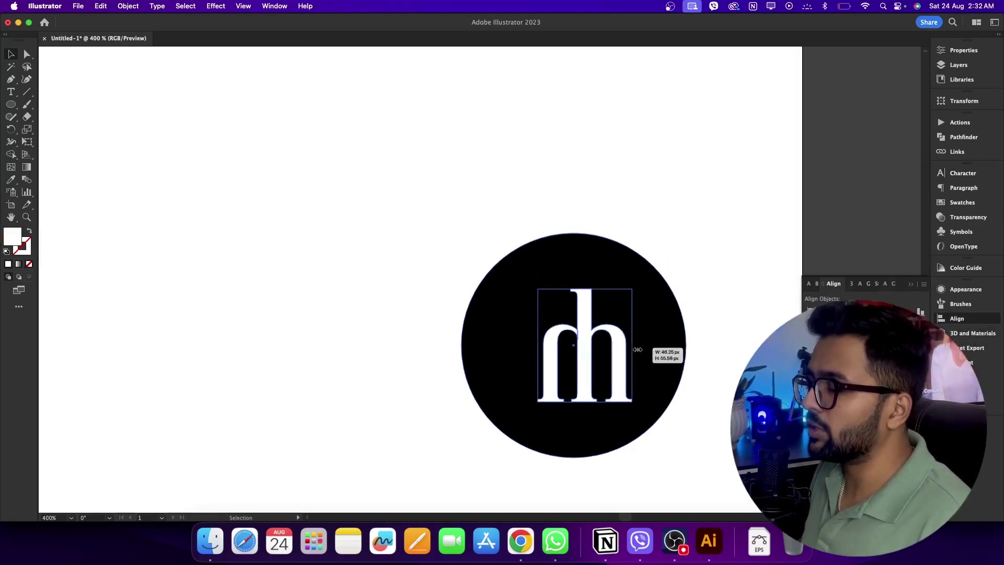